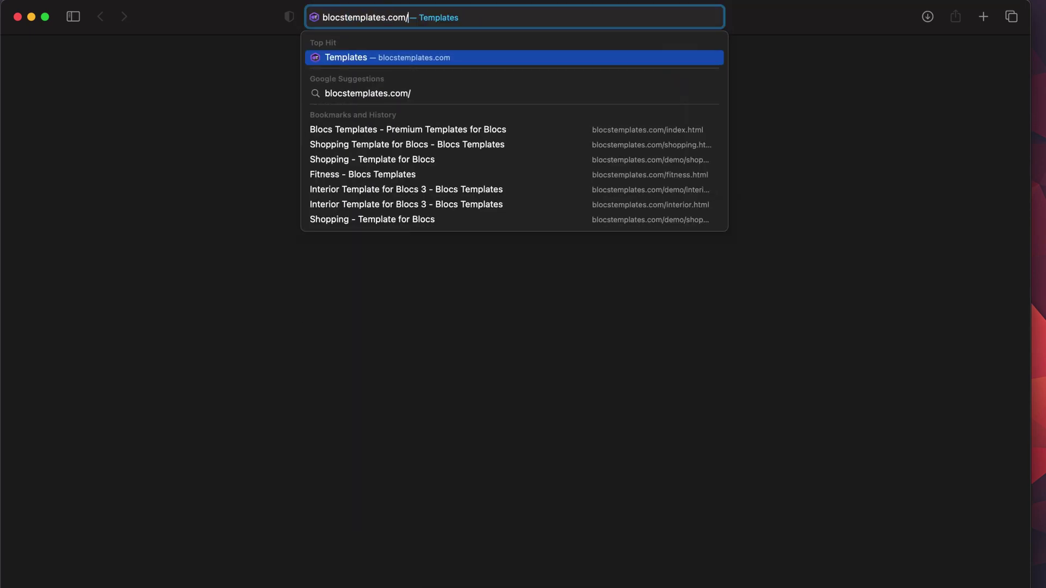
- Load blocstemplates.com and open the Shopping template's details and its live preview
{"action": "key", "text": "Return"}
{"action": "scroll", "coordinate": [502, 385], "scroll_direction": "down", "scroll_amount": 15}
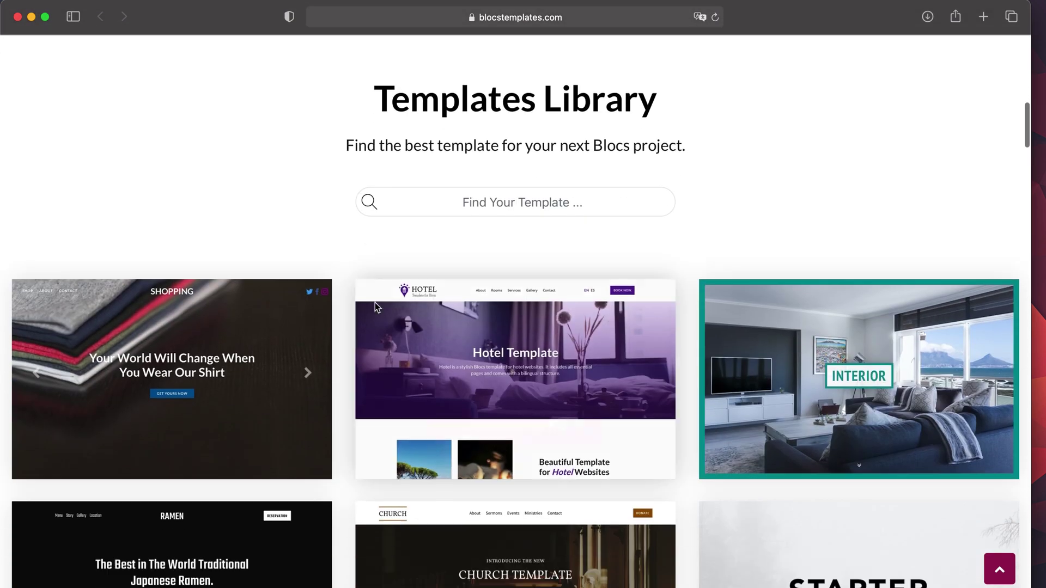
{"action": "left_click", "coordinate": [230, 381]}
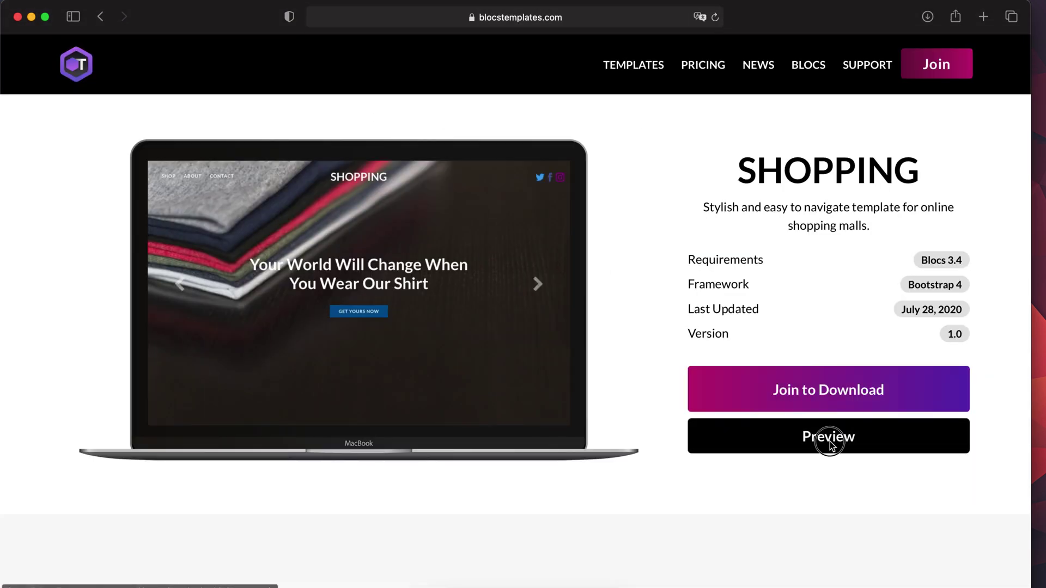
{"action": "left_click", "coordinate": [828, 438]}
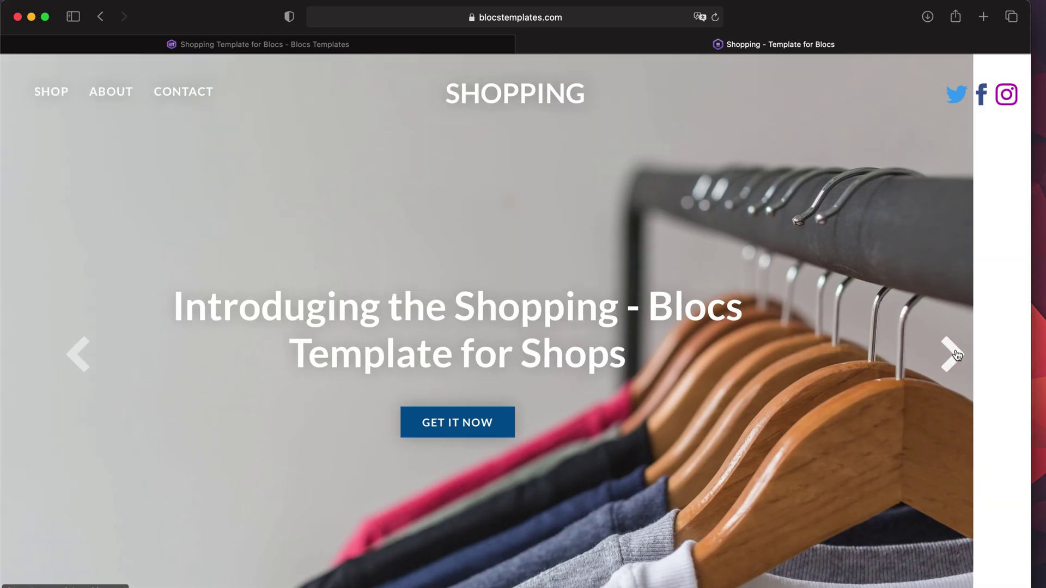
- Advance the Shopping preview's carousel one slide, then narrow the browser window to check responsiveness
{"action": "left_click", "coordinate": [954, 355]}
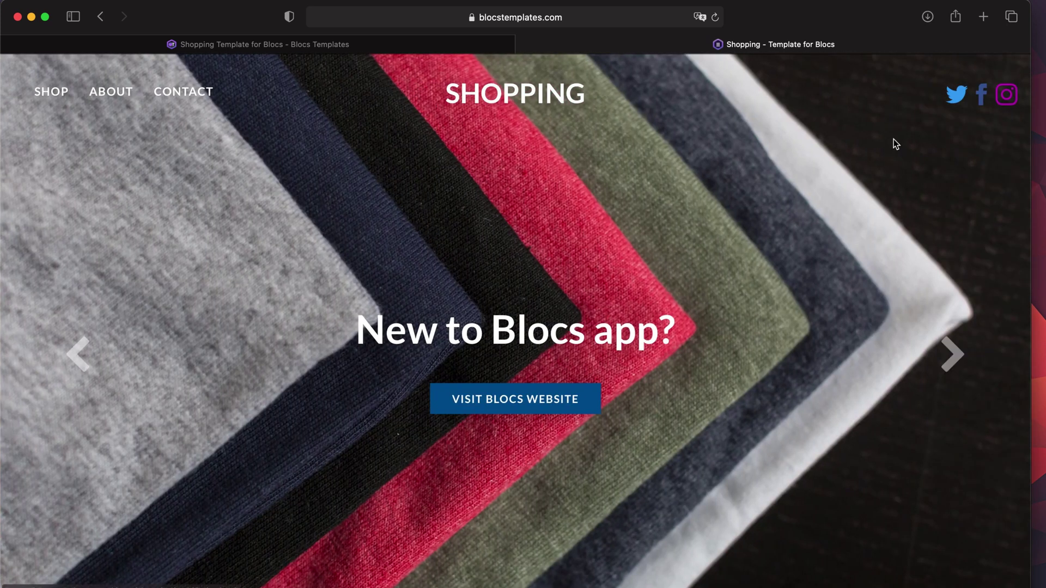
{"action": "left_click_drag", "start_coordinate": [1030, 226], "coordinate": [686, 218]}
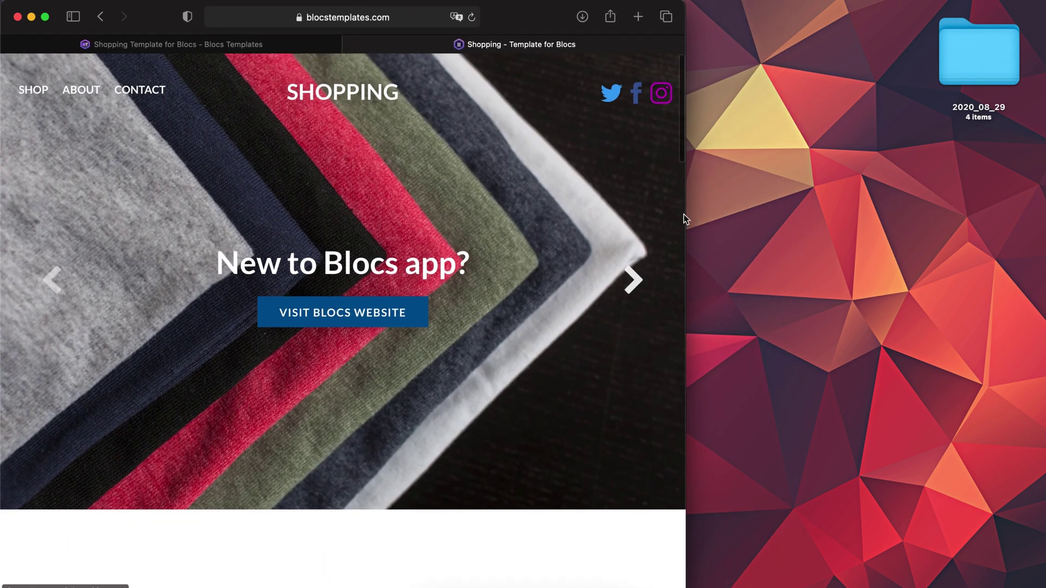
{"action": "left_click_drag", "start_coordinate": [685, 215], "coordinate": [565, 215]}
{"action": "left_click", "coordinate": [539, 87]}
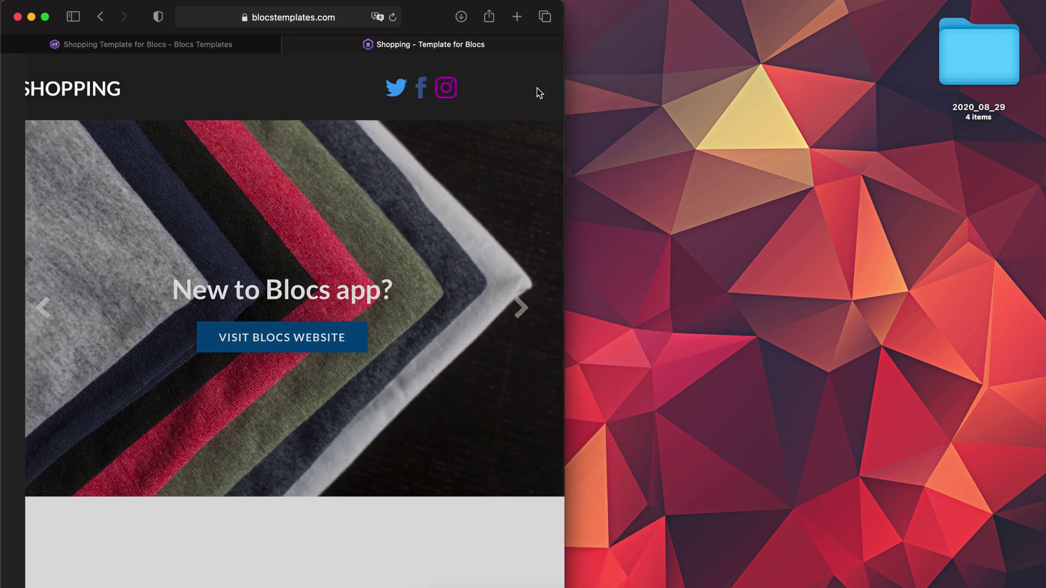
{"action": "left_click", "coordinate": [551, 169]}
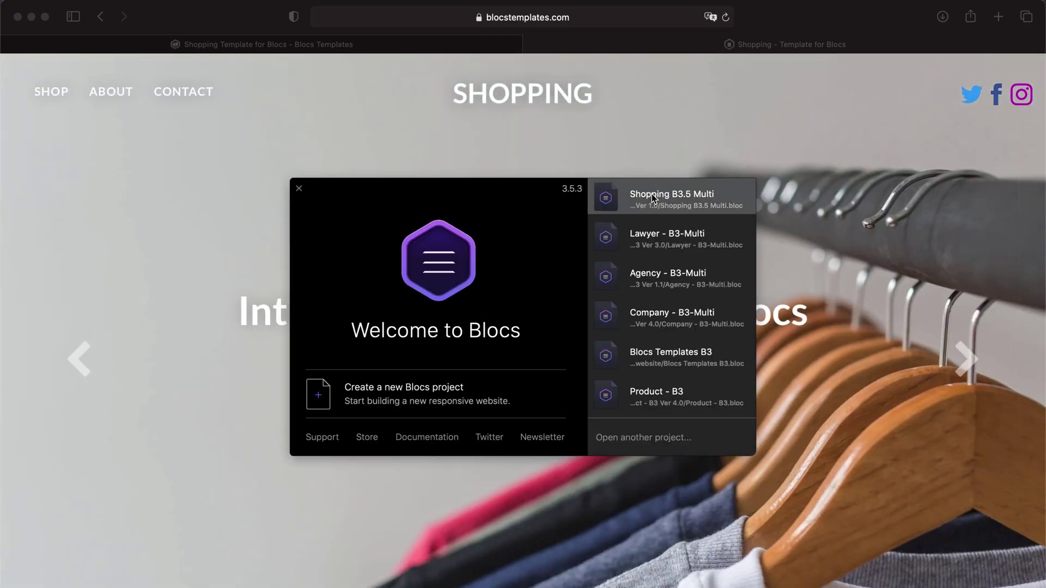
- Open the Shopping B3.5 Multi project and switch to its home page
{"action": "left_click", "coordinate": [651, 194]}
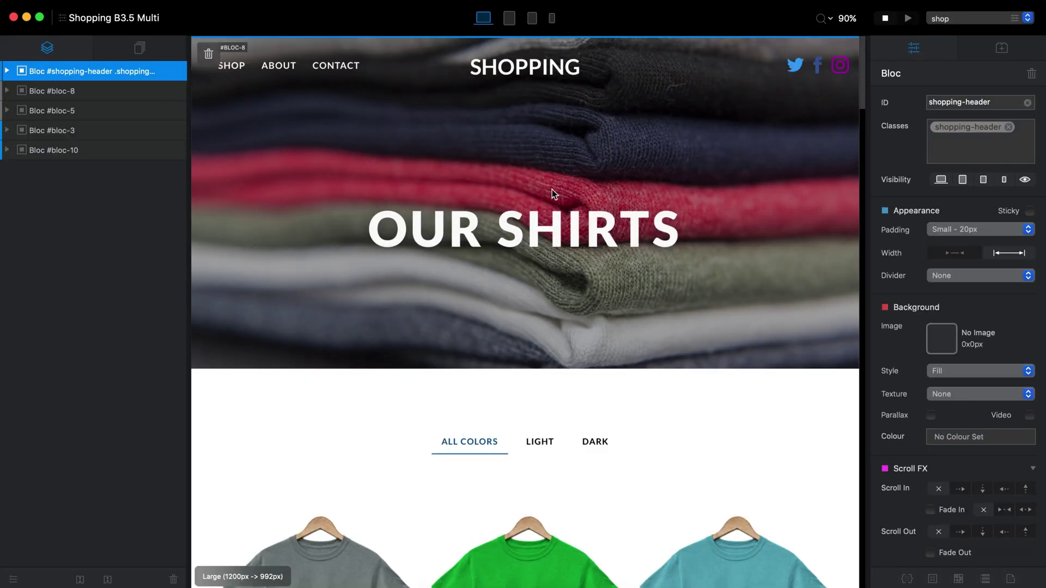
{"action": "left_click", "coordinate": [976, 18]}
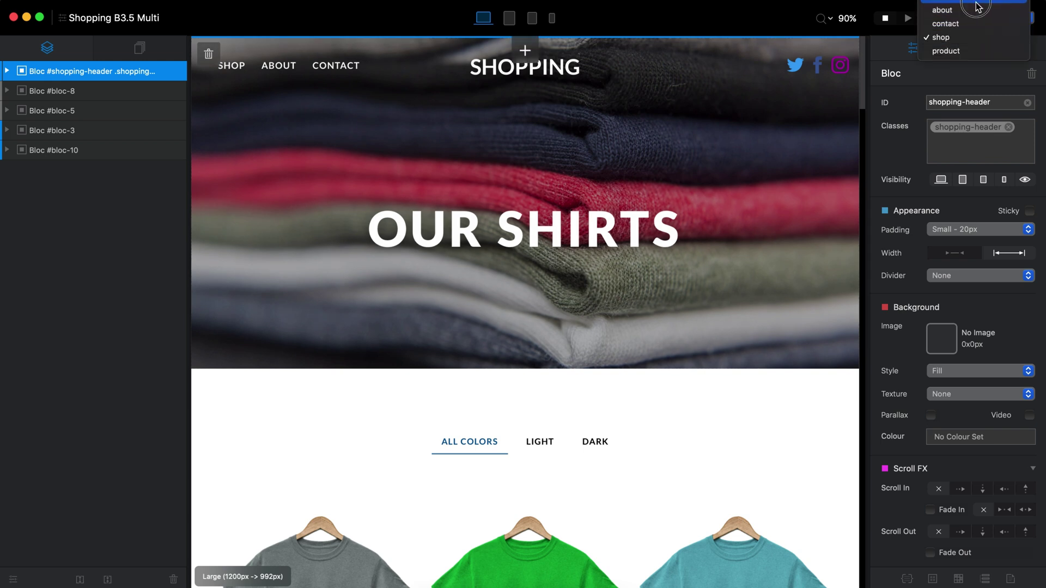
{"action": "left_click", "coordinate": [977, 4]}
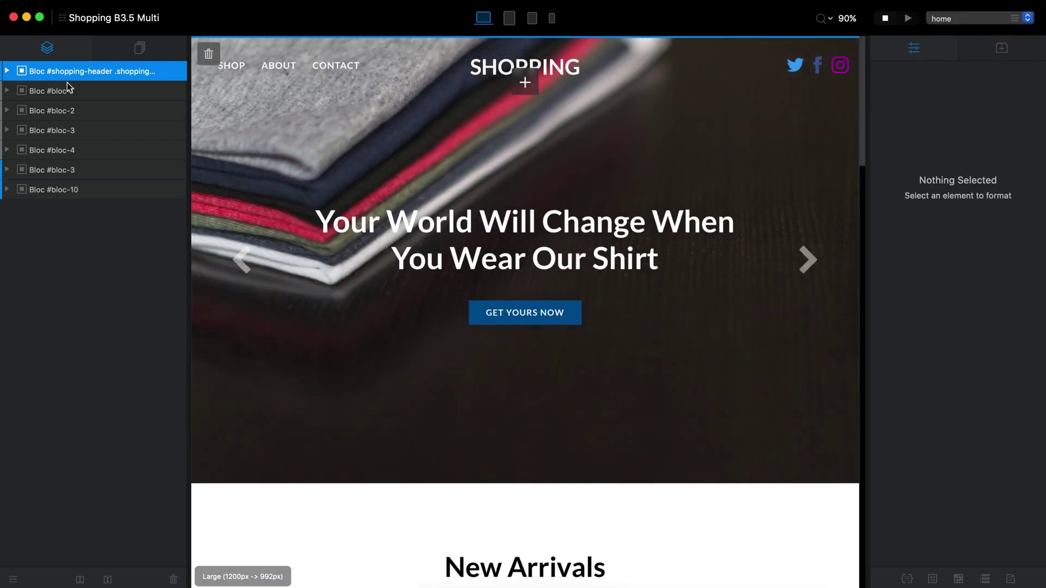
- Select the header bloc and open the shopping-header class in the Class Editor
{"action": "left_click", "coordinate": [68, 88]}
{"action": "left_click", "coordinate": [72, 79]}
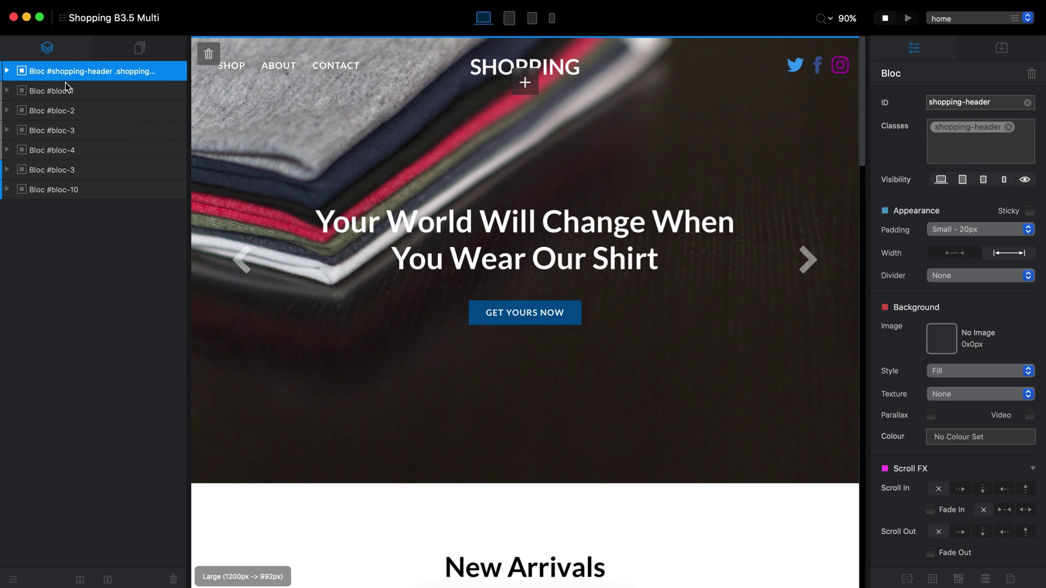
{"action": "left_click", "coordinate": [49, 91]}
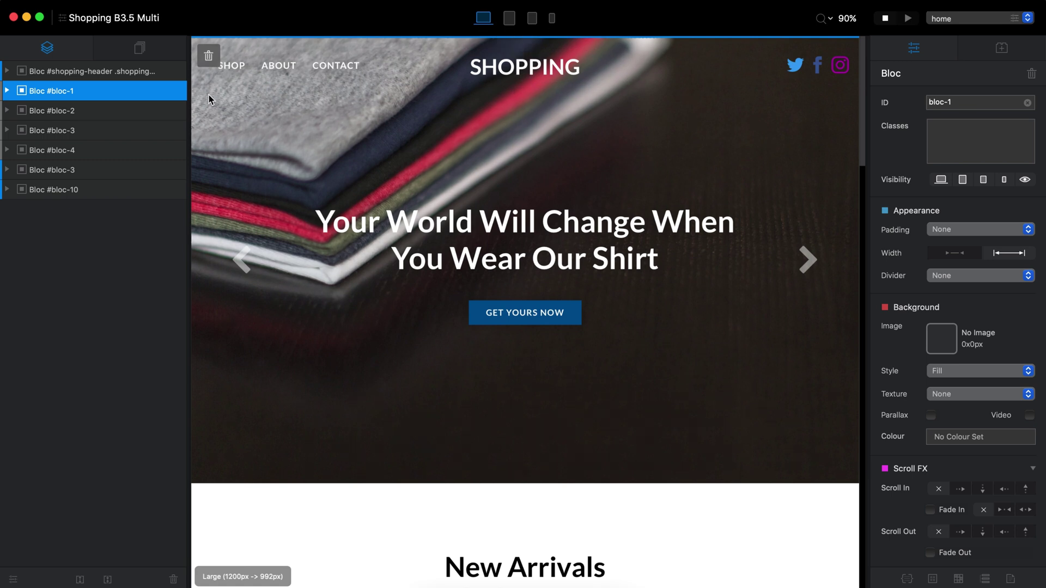
{"action": "left_click", "coordinate": [117, 75]}
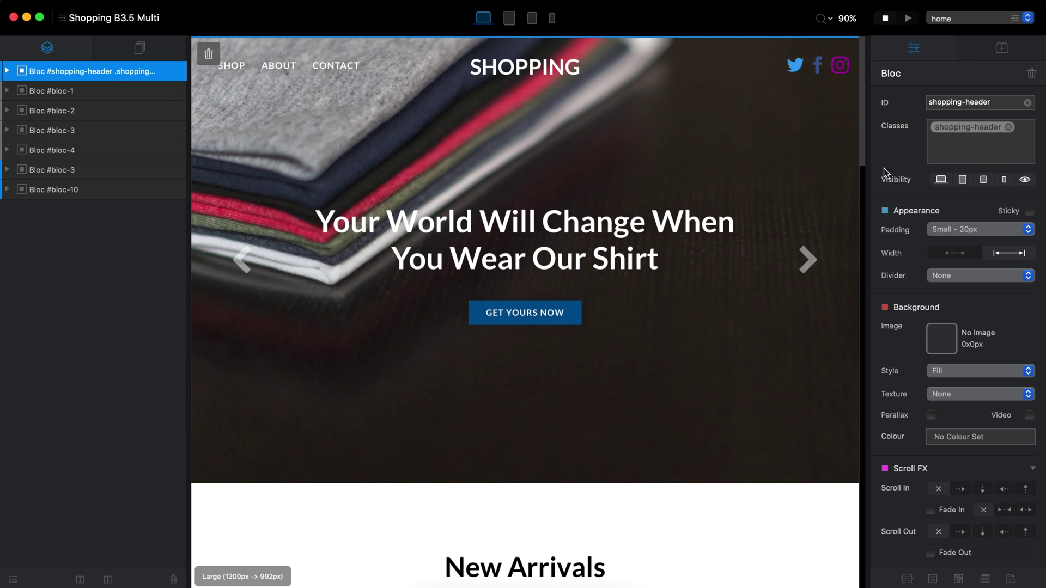
{"action": "left_click", "coordinate": [1018, 143]}
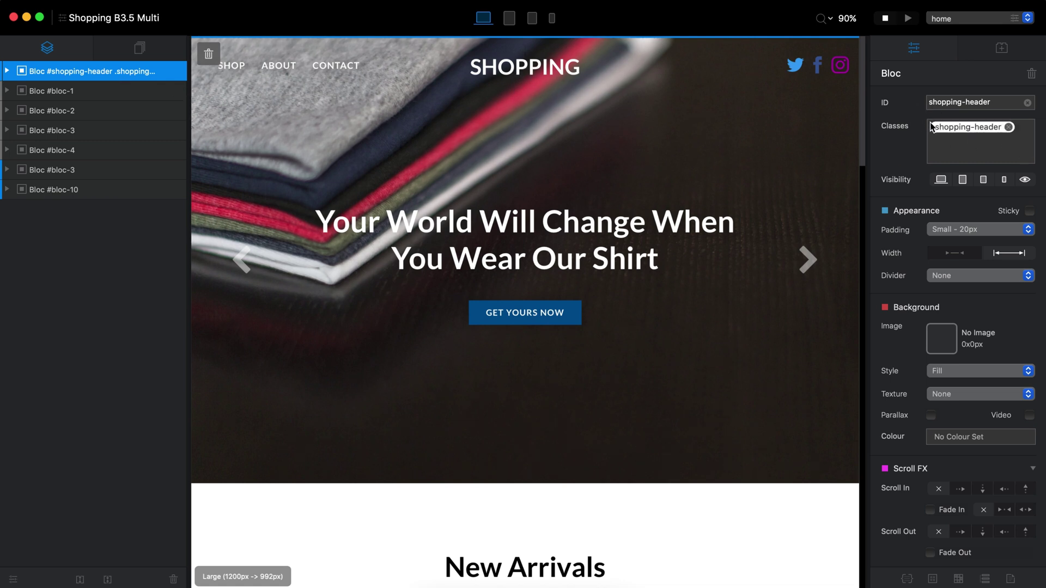
{"action": "double_click", "coordinate": [976, 127]}
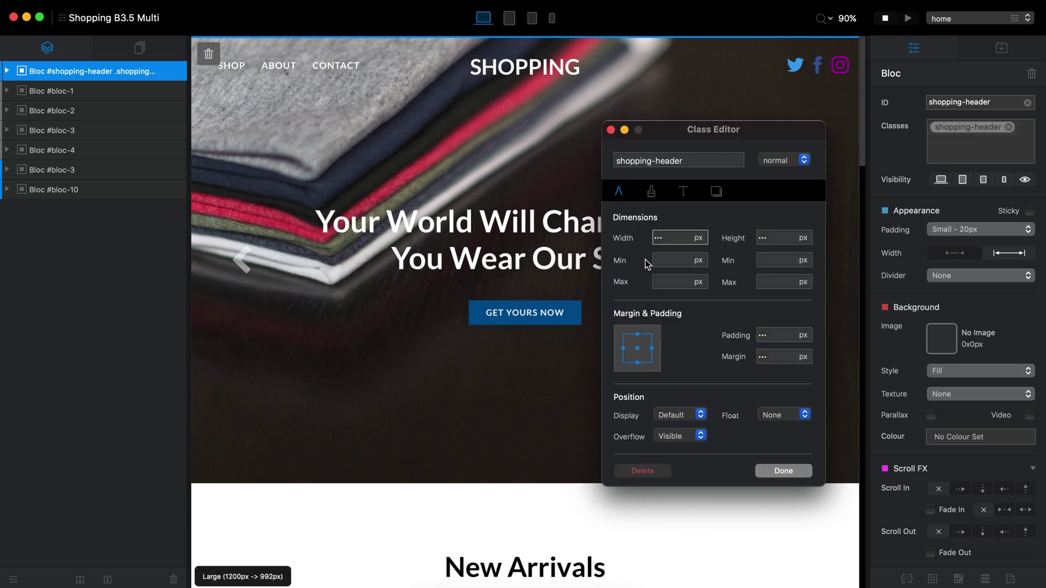
- Set the shopping-header class's bottom margin to -100 px and close the Class Editor
{"action": "left_click", "coordinate": [650, 364]}
{"action": "left_click", "coordinate": [780, 360]}
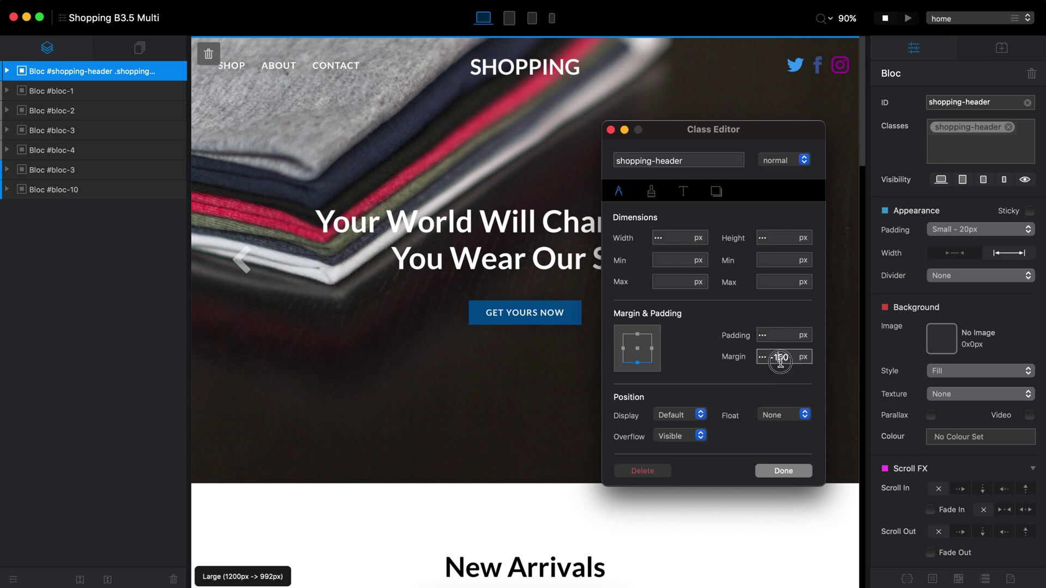
{"action": "left_click_drag", "start_coordinate": [775, 357], "coordinate": [784, 359]}
{"action": "type", "text": "0"}
{"action": "left_click_drag", "start_coordinate": [777, 356], "coordinate": [789, 357]}
{"action": "double_click", "coordinate": [788, 357]}
{"action": "type", "text": "50"}
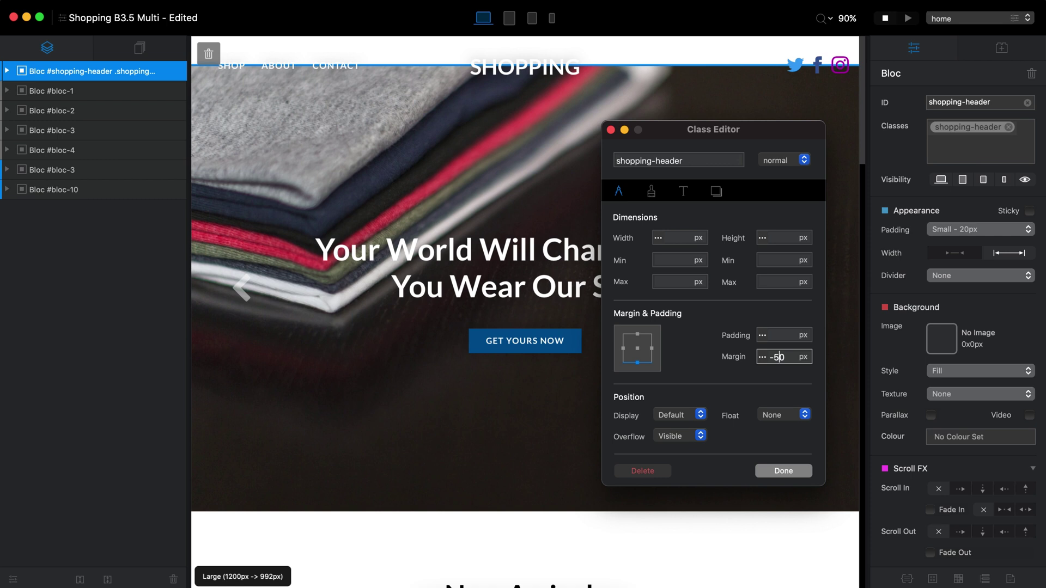
{"action": "key", "text": "super+a"}
{"action": "key", "text": "BackSpace"}
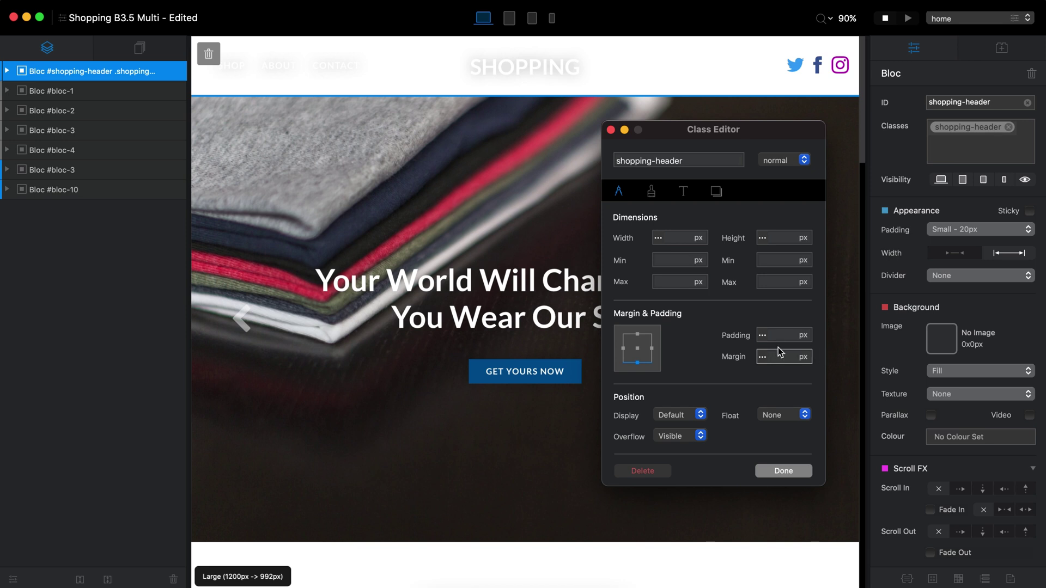
{"action": "type", "text": "-100"}
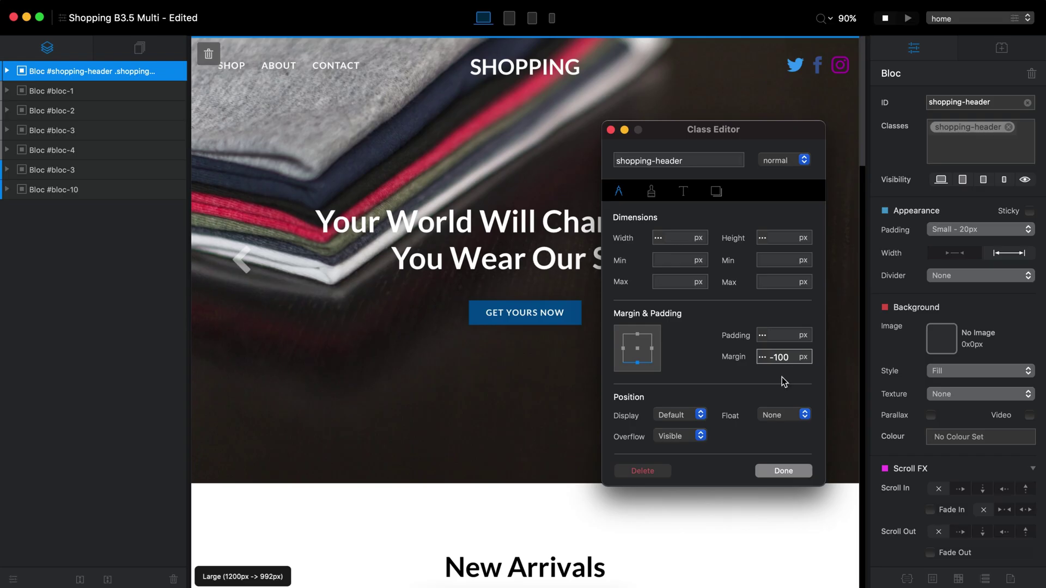
{"action": "left_click", "coordinate": [779, 469]}
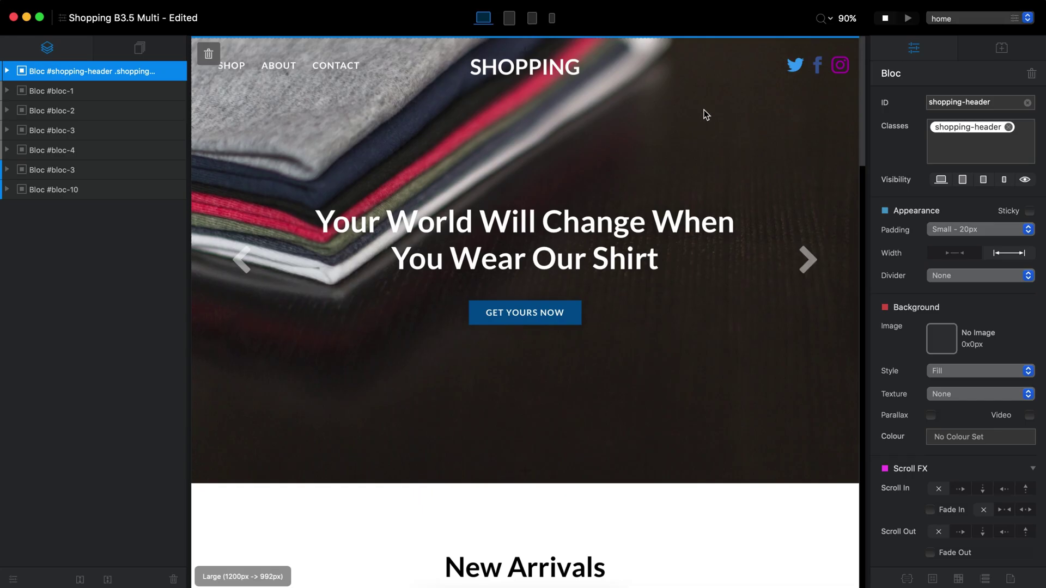
{"action": "left_click", "coordinate": [354, 1]}
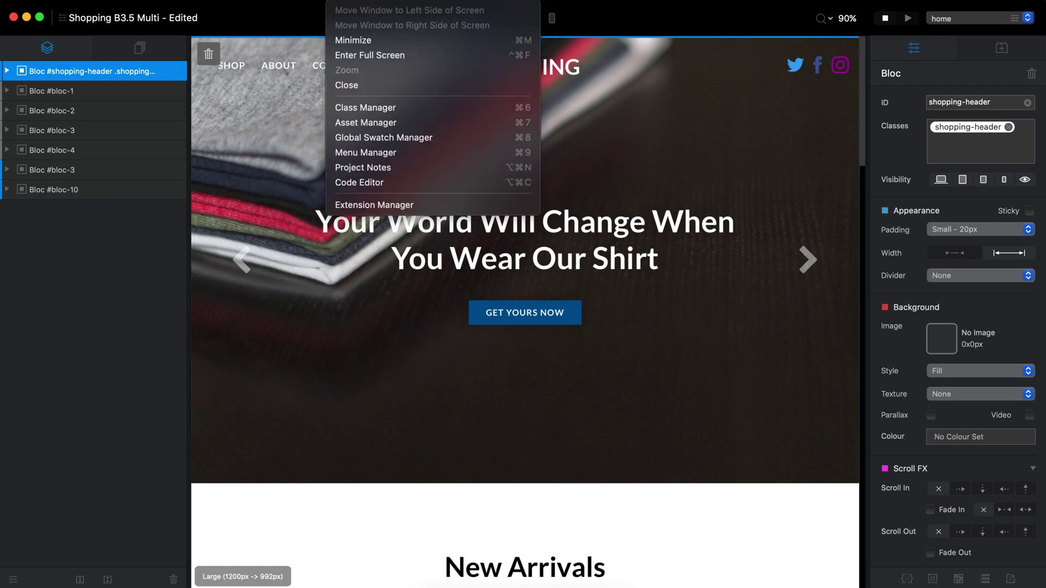
{"action": "left_click", "coordinate": [372, 183]}
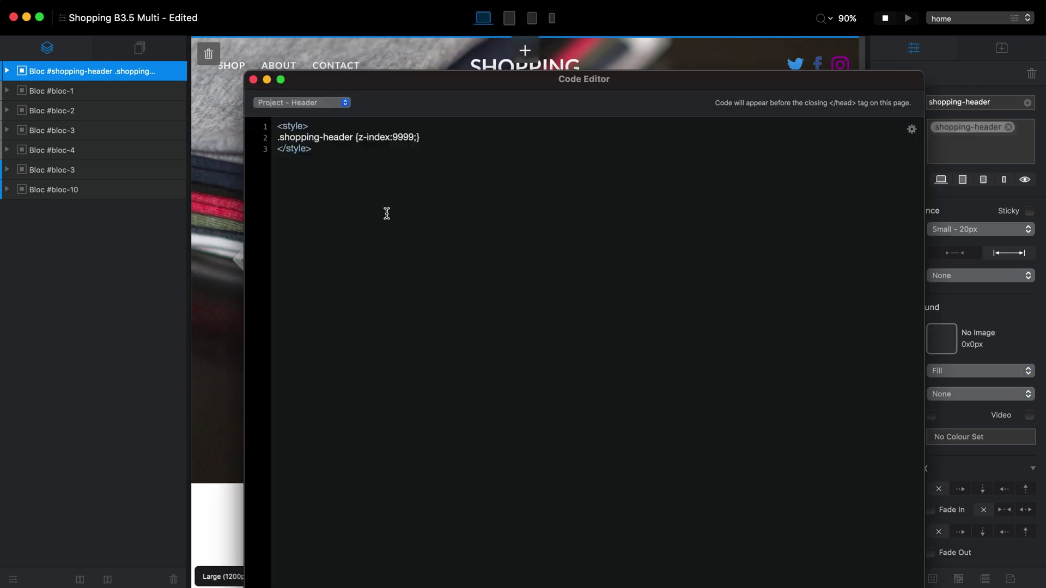
{"action": "left_click_drag", "start_coordinate": [333, 155], "coordinate": [256, 114]}
{"action": "left_click", "coordinate": [367, 187]}
{"action": "double_click", "coordinate": [512, 79]}
{"action": "left_click", "coordinate": [805, 567]}
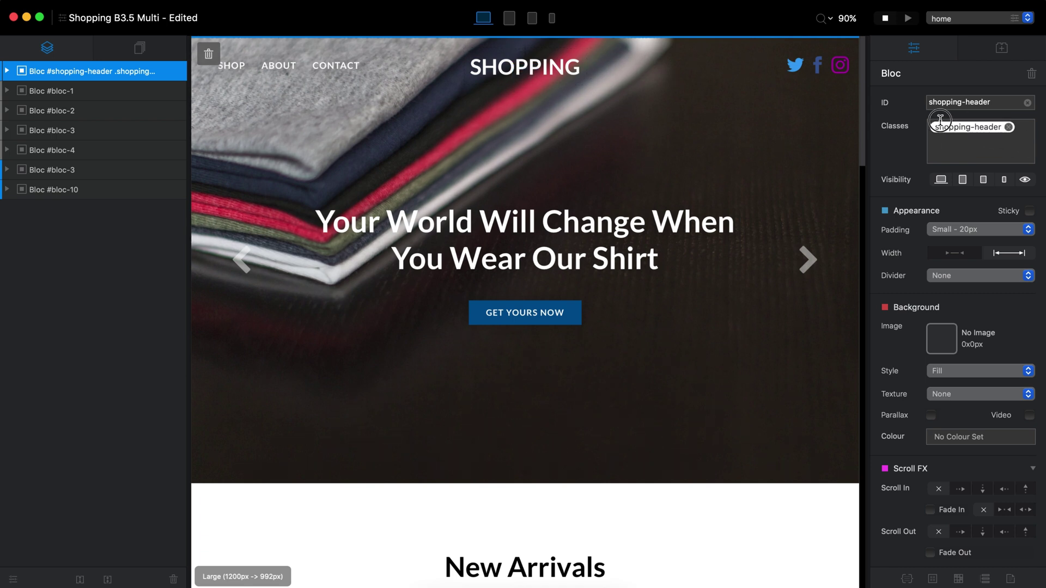
{"action": "left_click", "coordinate": [1009, 128]}
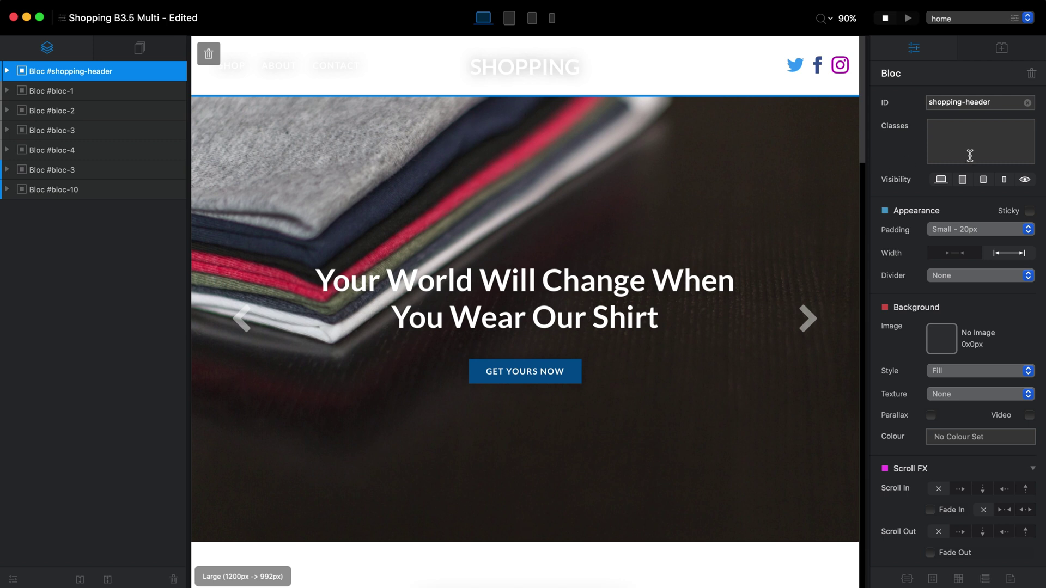
- Undo to restore the shopping-header class, then preview the home page at a narrower width
{"action": "key", "text": "super+z"}
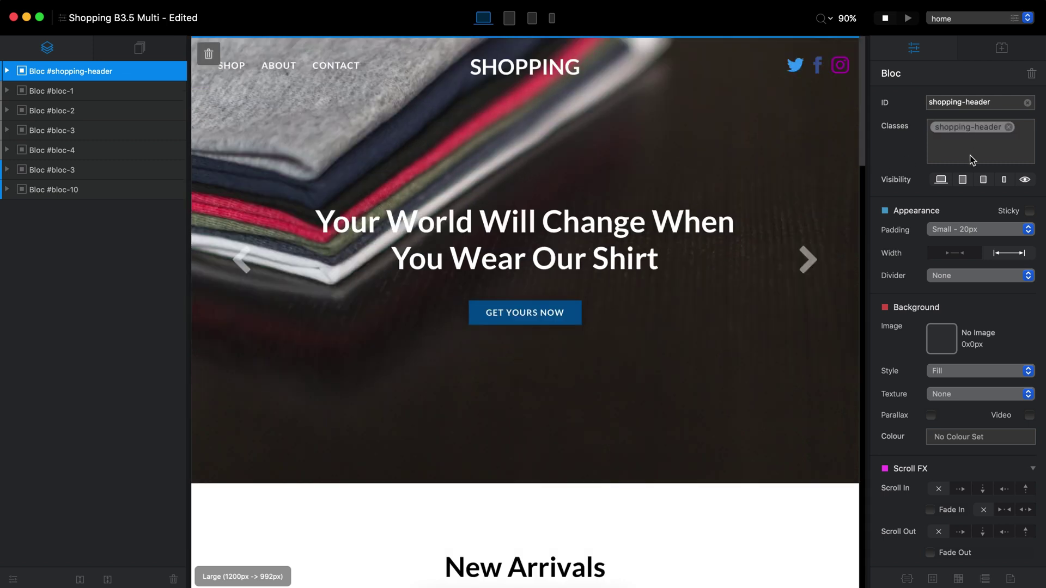
{"action": "left_click", "coordinate": [910, 22]}
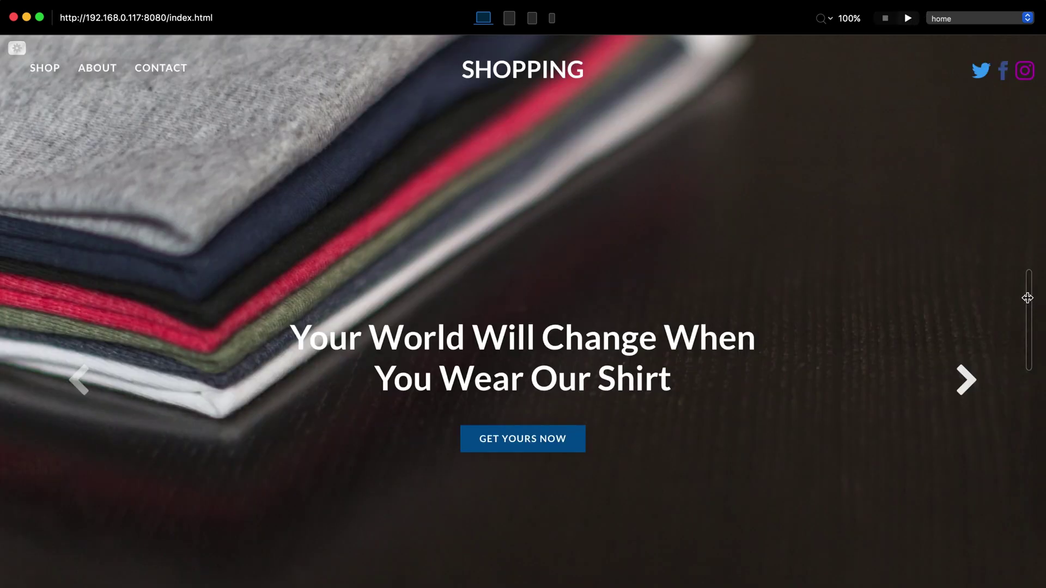
{"action": "left_click_drag", "start_coordinate": [1028, 298], "coordinate": [1006, 283]}
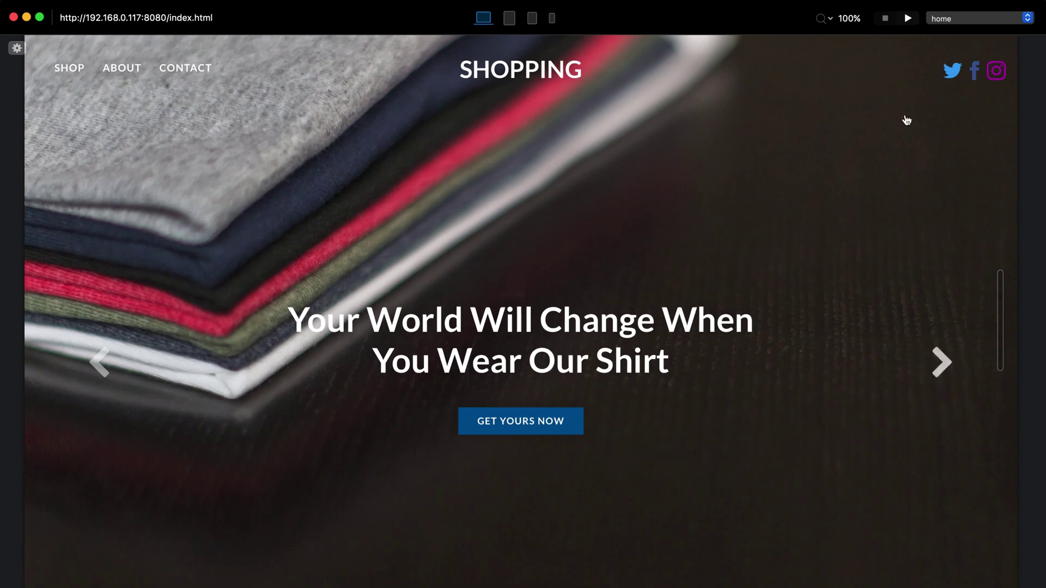
- Stop the preview and delete all of the project's header code in the Code Editor
{"action": "left_click", "coordinate": [885, 18]}
{"action": "left_click", "coordinate": [349, 1]}
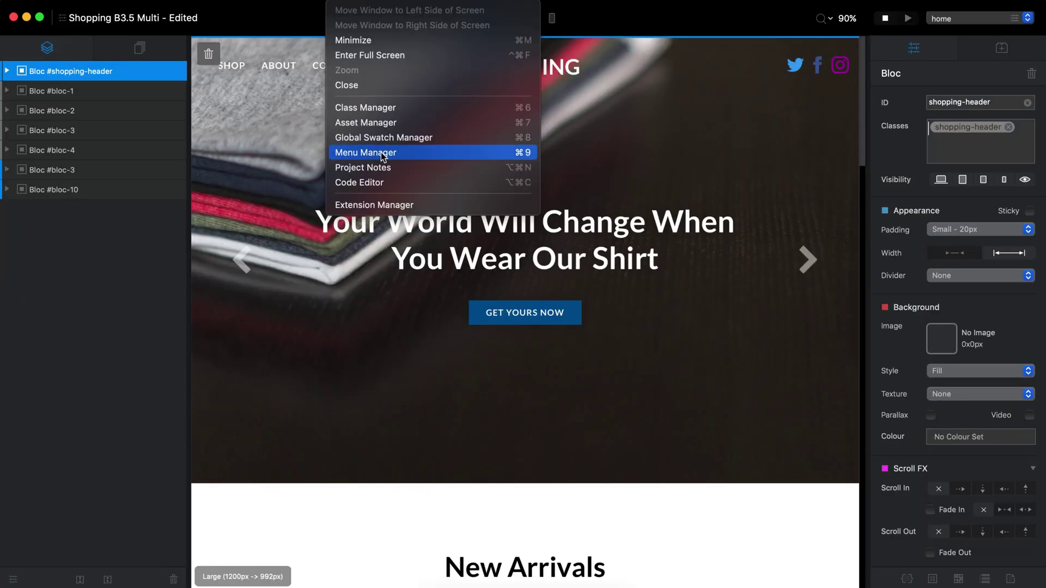
{"action": "left_click", "coordinate": [385, 182]}
{"action": "key", "text": "super+a"}
{"action": "key", "text": "super+c"}
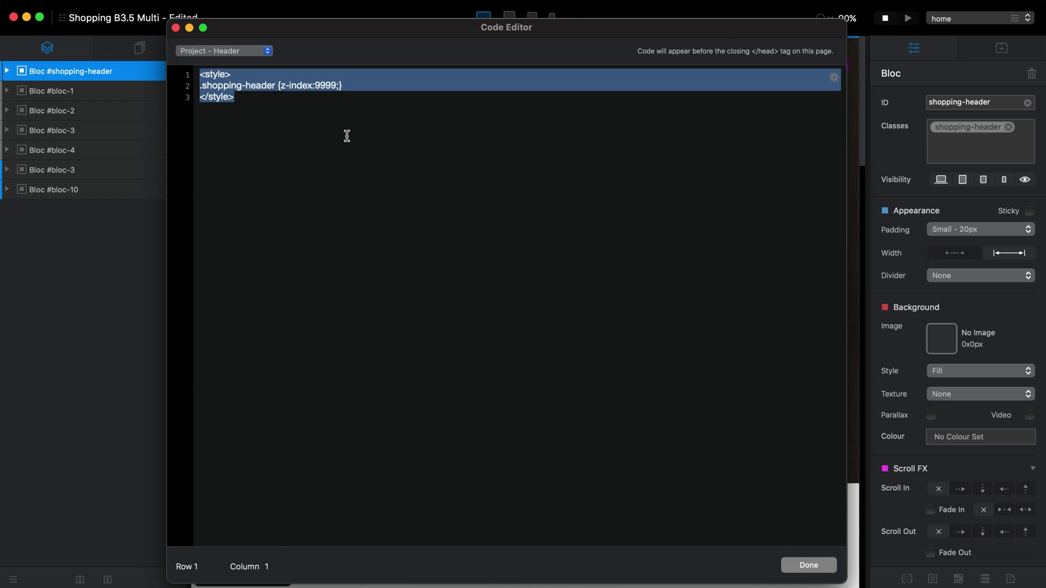
{"action": "key", "text": "BackSpace"}
- Preview the page without the header style code
{"action": "left_click", "coordinate": [828, 567]}
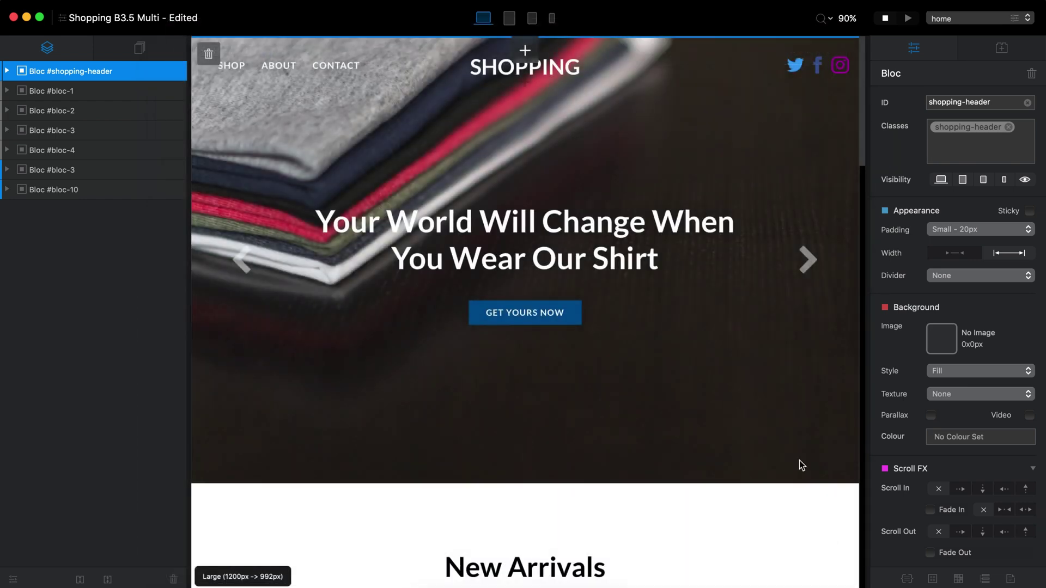
{"action": "left_click", "coordinate": [907, 20]}
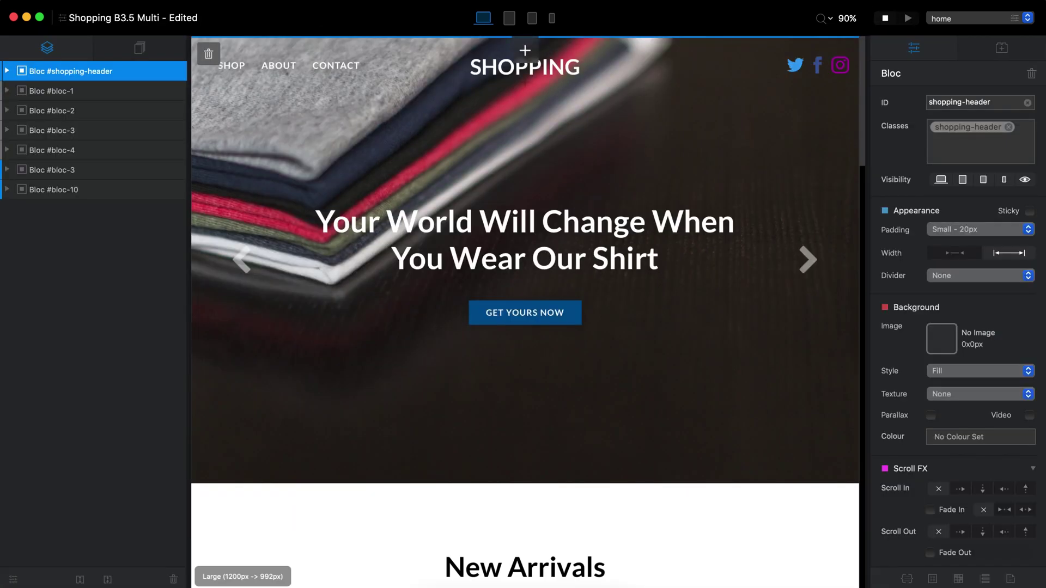
{"action": "left_click", "coordinate": [337, 6]}
- Paste the .shopping-header {z-index:9999;} rule back into the header code
{"action": "left_click", "coordinate": [374, 180]}
{"action": "key", "text": "super+v"}
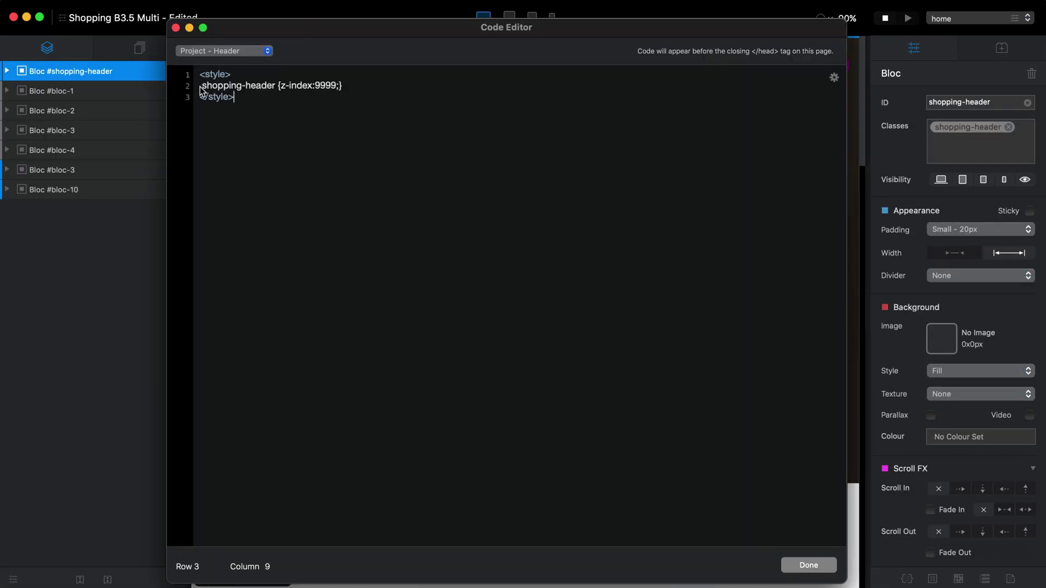
{"action": "left_click_drag", "start_coordinate": [202, 91], "coordinate": [277, 92]}
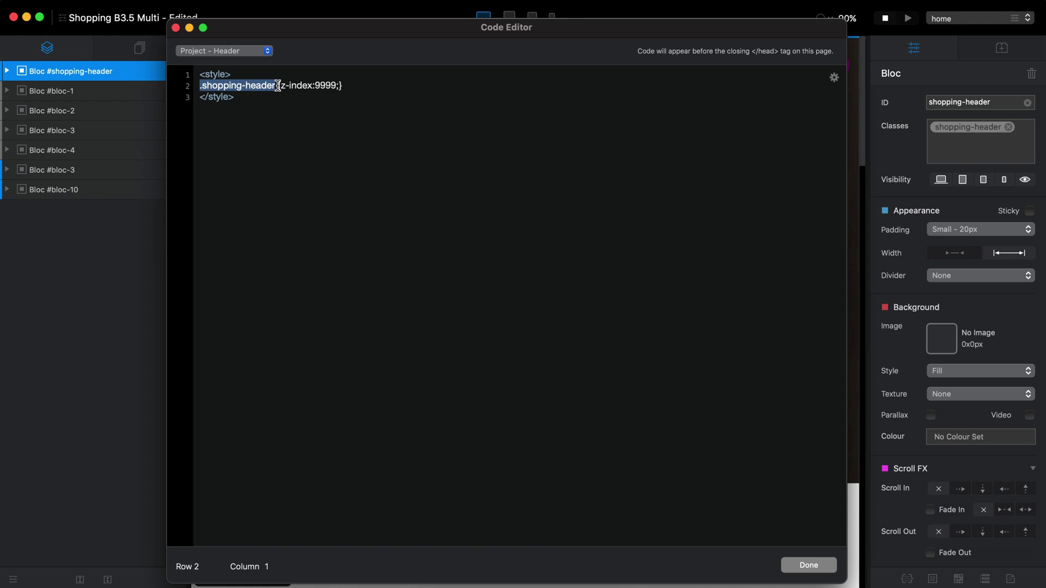
{"action": "left_click_drag", "start_coordinate": [279, 86], "coordinate": [343, 86]}
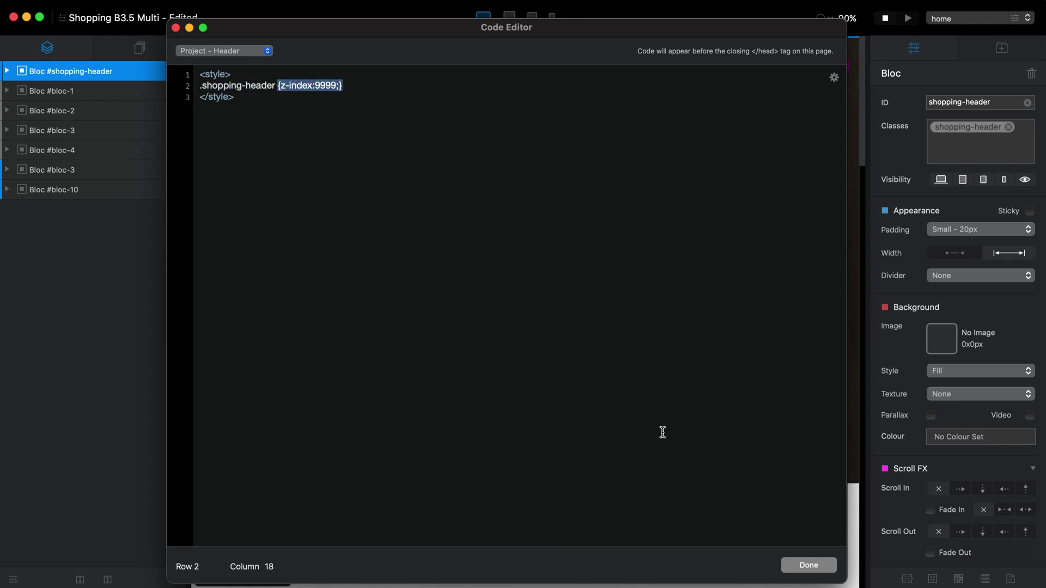
{"action": "left_click", "coordinate": [796, 565]}
- Preview the page with the restored header style, then return to editing
{"action": "left_click", "coordinate": [908, 18]}
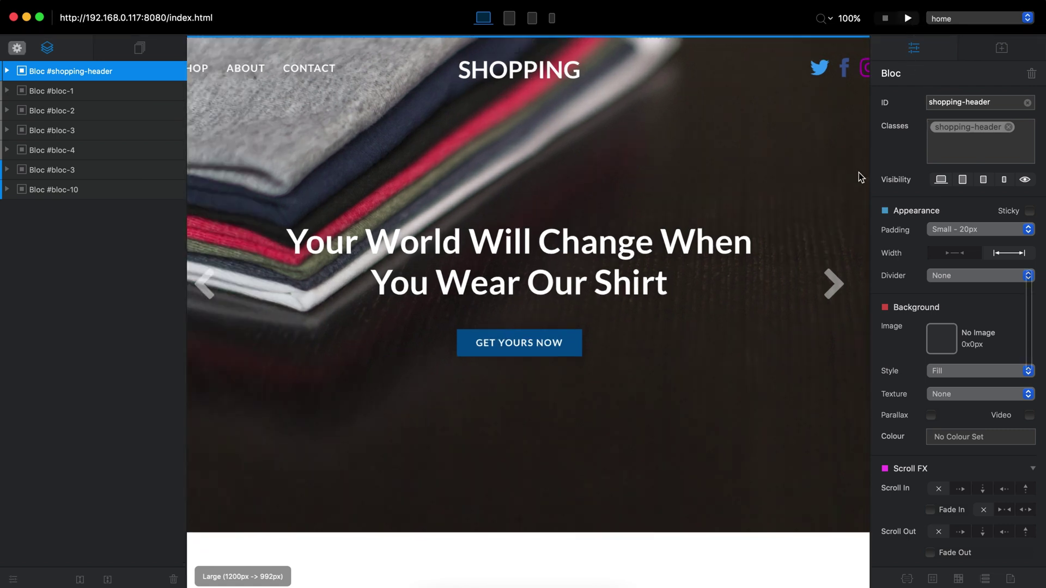
{"action": "scroll", "coordinate": [858, 172], "scroll_direction": "down", "scroll_amount": 5}
{"action": "scroll", "coordinate": [864, 174], "scroll_direction": "up", "scroll_amount": 5}
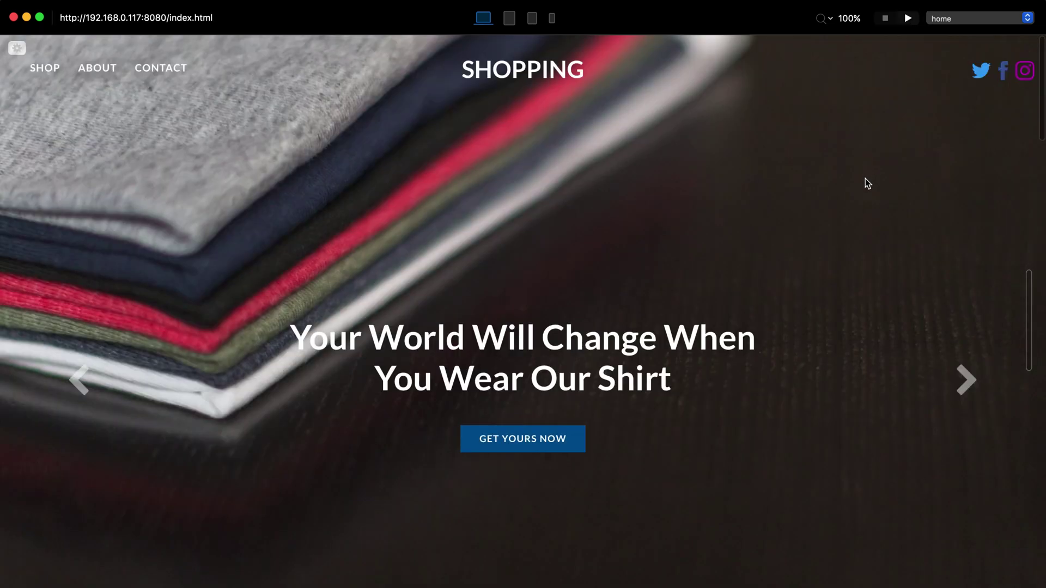
{"action": "left_click", "coordinate": [884, 18]}
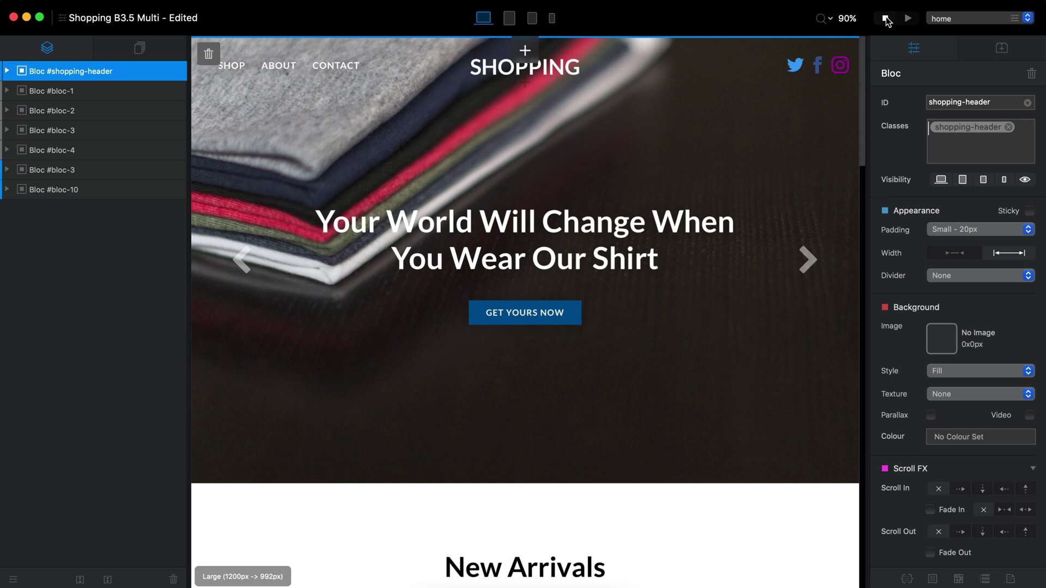
- Discard the Shopping project's changes and start a new project from the Empty Page template
{"action": "left_click", "coordinate": [63, 18]}
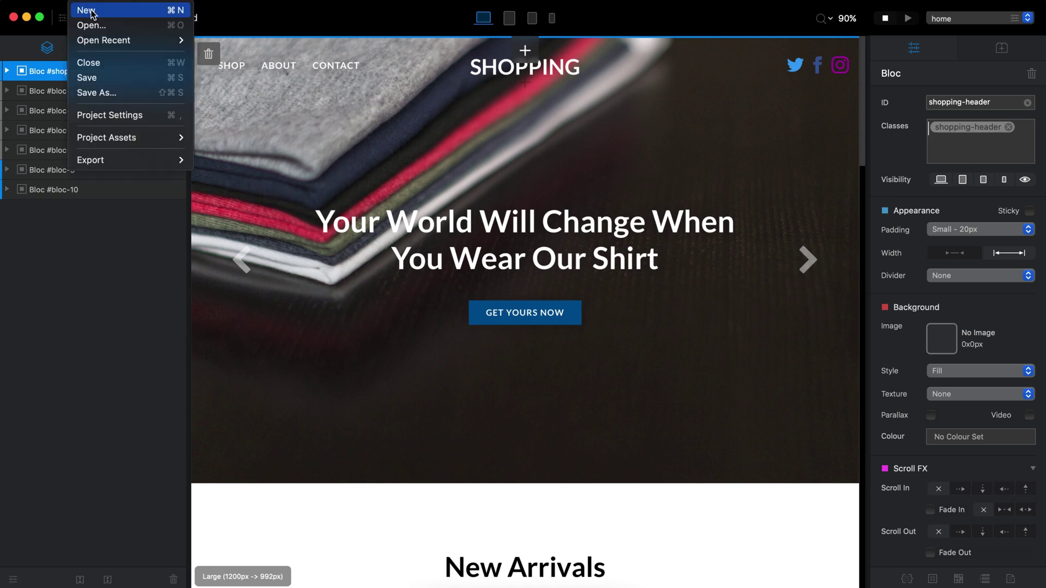
{"action": "left_click", "coordinate": [91, 11]}
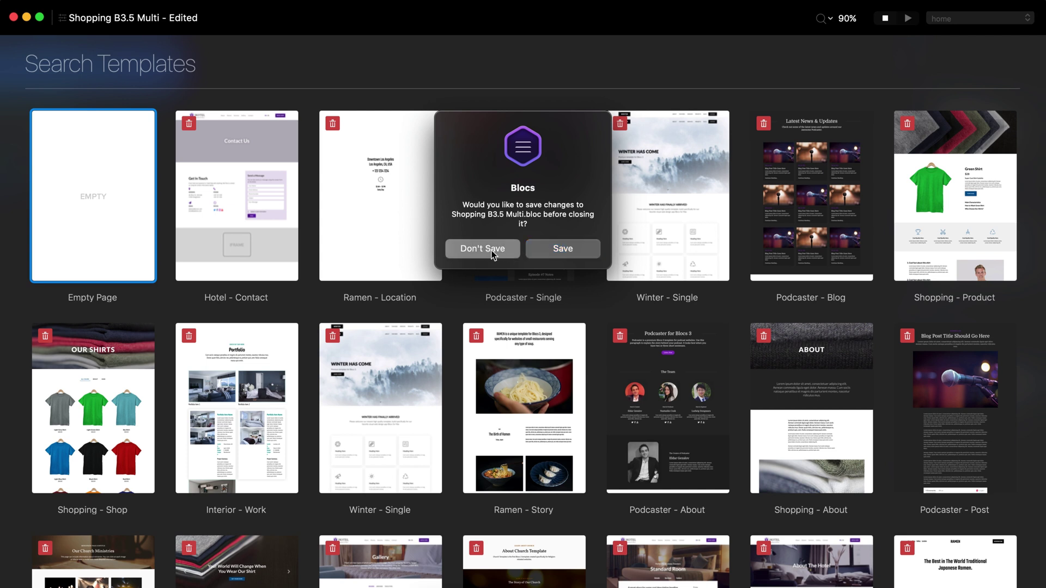
{"action": "left_click", "coordinate": [484, 248]}
{"action": "double_click", "coordinate": [116, 201]}
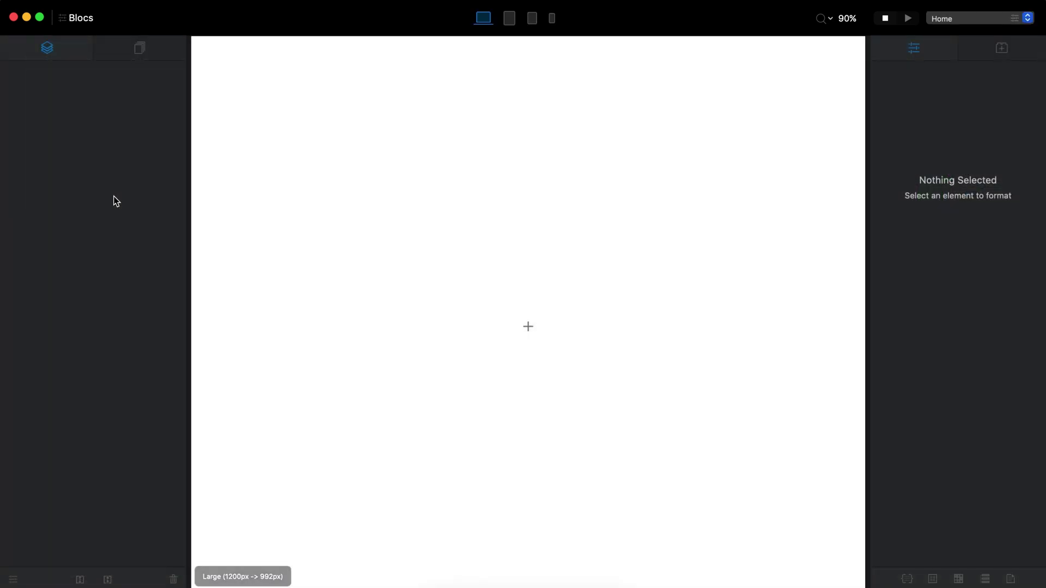
{"action": "left_click", "coordinate": [537, 318]}
- Add a 1-column structure bloc, a 4-column feature article bloc below, and a right-aligned navigation menu on top
{"action": "left_click", "coordinate": [291, 129]}
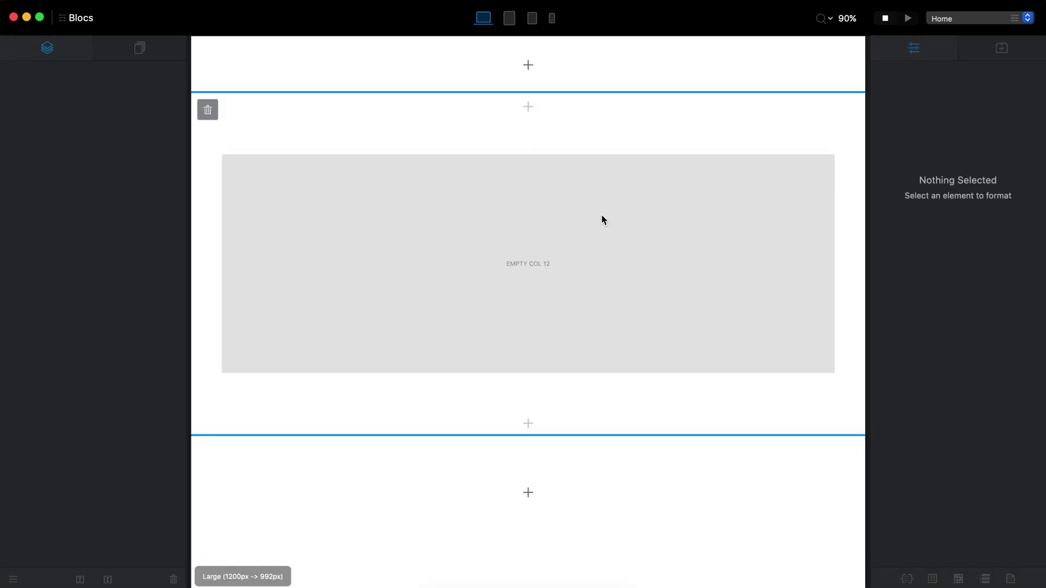
{"action": "left_click", "coordinate": [530, 420]}
{"action": "scroll", "coordinate": [504, 286], "scroll_direction": "down", "scroll_amount": 20}
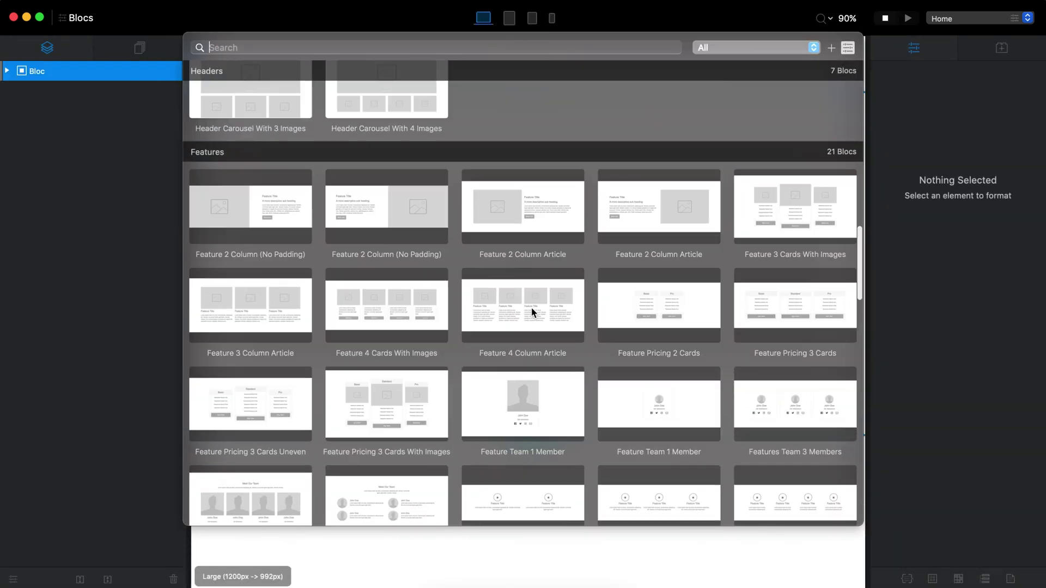
{"action": "left_click", "coordinate": [531, 307]}
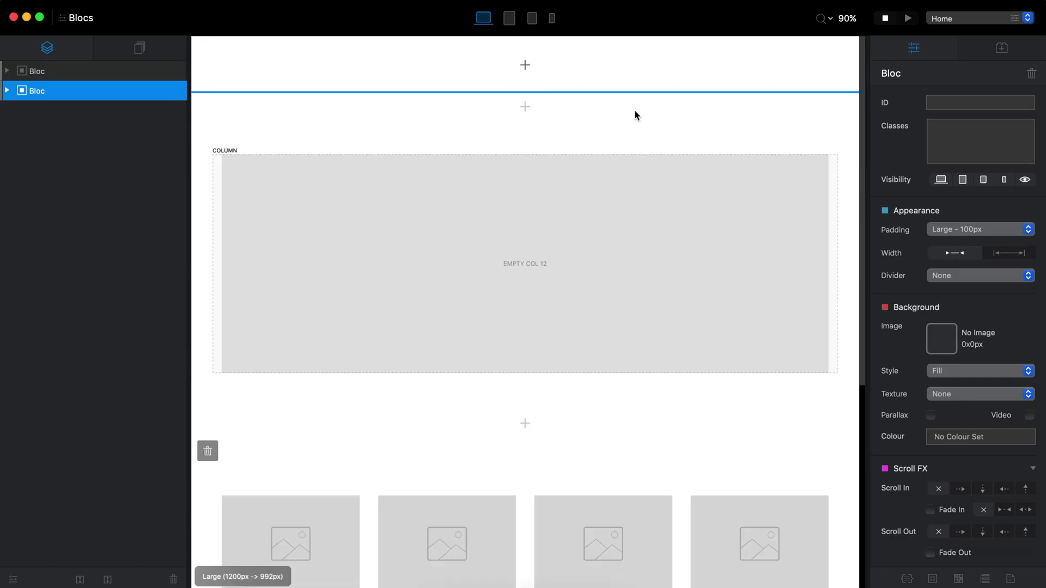
{"action": "left_click", "coordinate": [535, 76]}
{"action": "scroll", "coordinate": [627, 218], "scroll_direction": "up", "scroll_amount": 20}
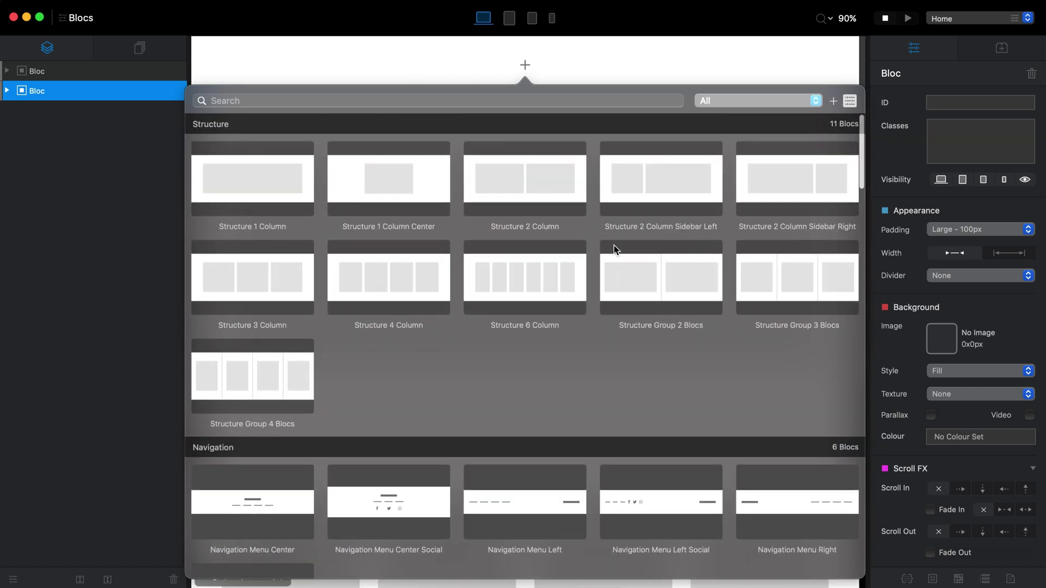
{"action": "scroll", "coordinate": [621, 254], "scroll_direction": "down", "scroll_amount": 3}
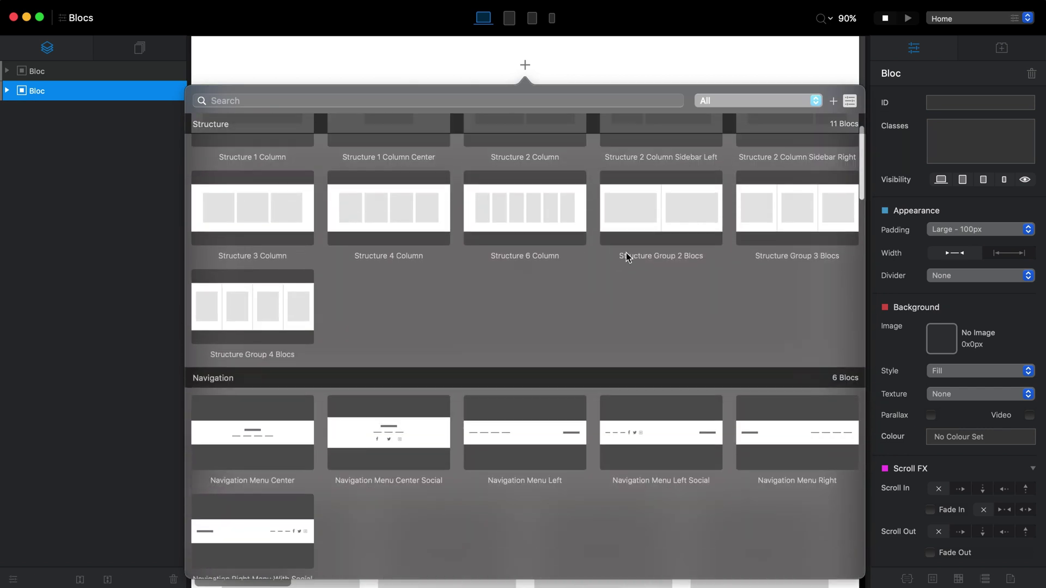
{"action": "left_click", "coordinate": [804, 427]}
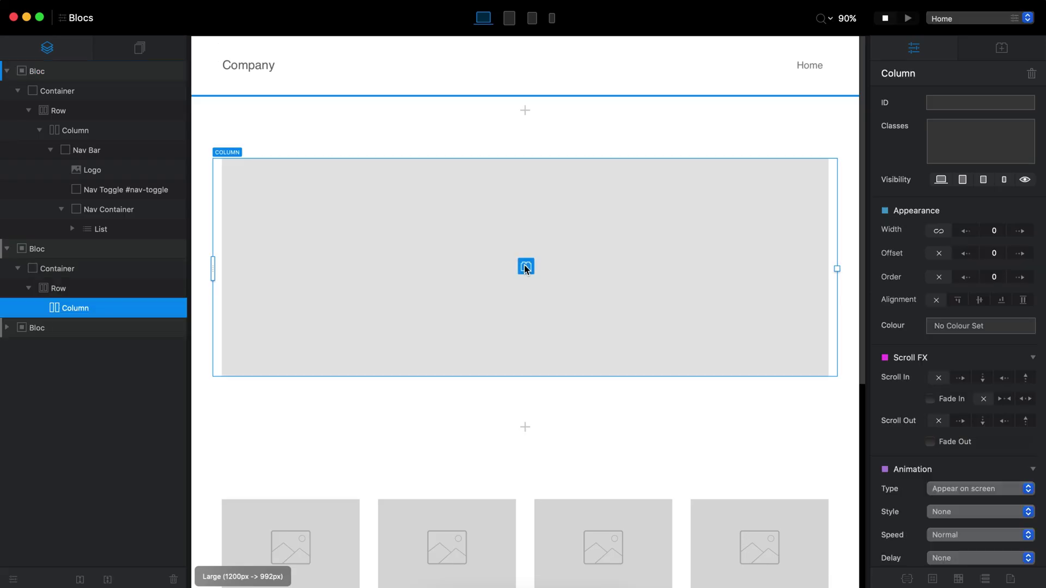
- Insert a carousel into the column and set slide 1 to mountains-italy.jpg
{"action": "left_click", "coordinate": [526, 267]}
{"action": "type", "text": "car"}
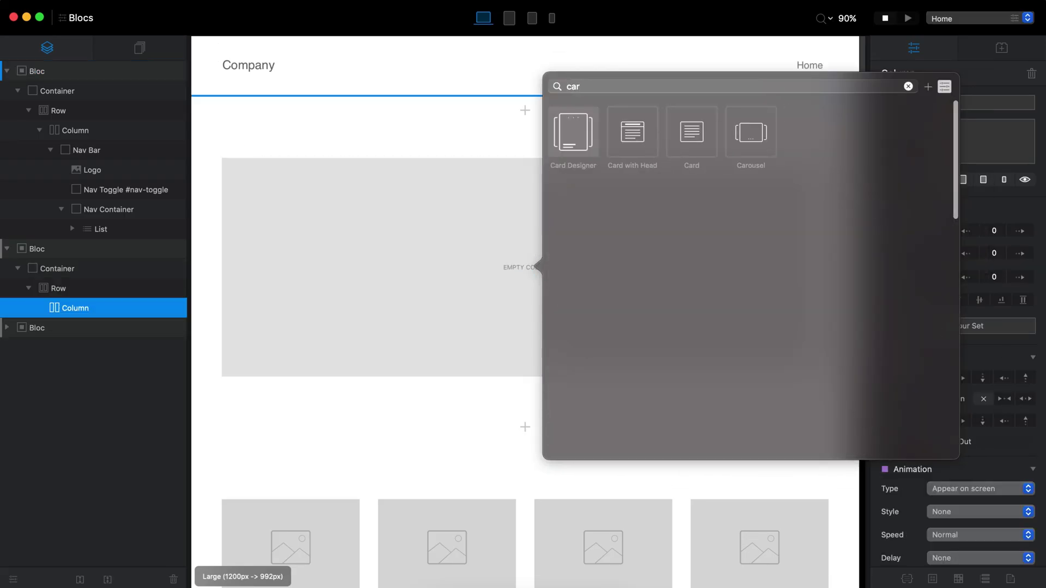
{"action": "left_click", "coordinate": [750, 130]}
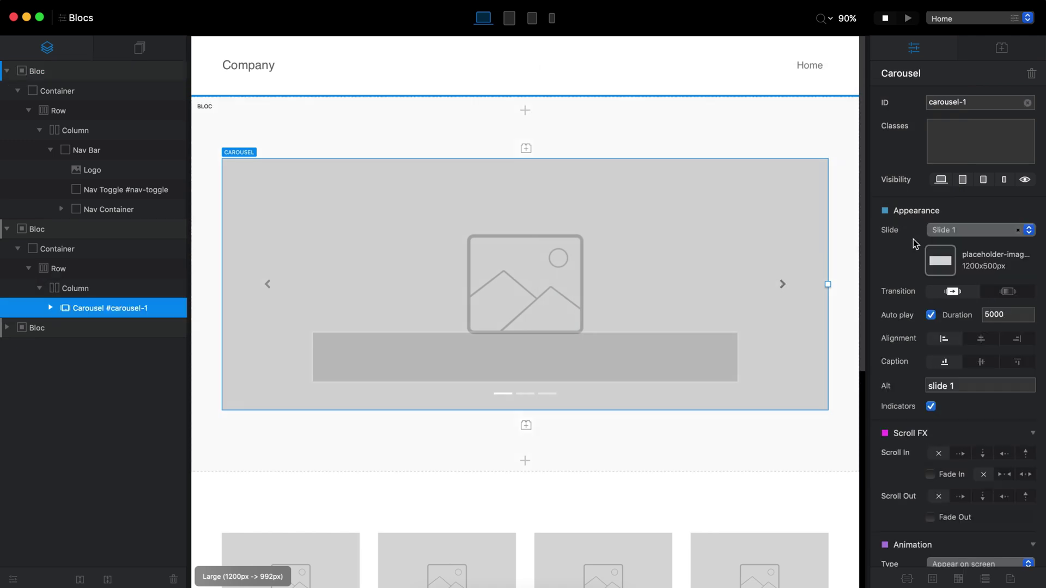
{"action": "left_click", "coordinate": [938, 261]}
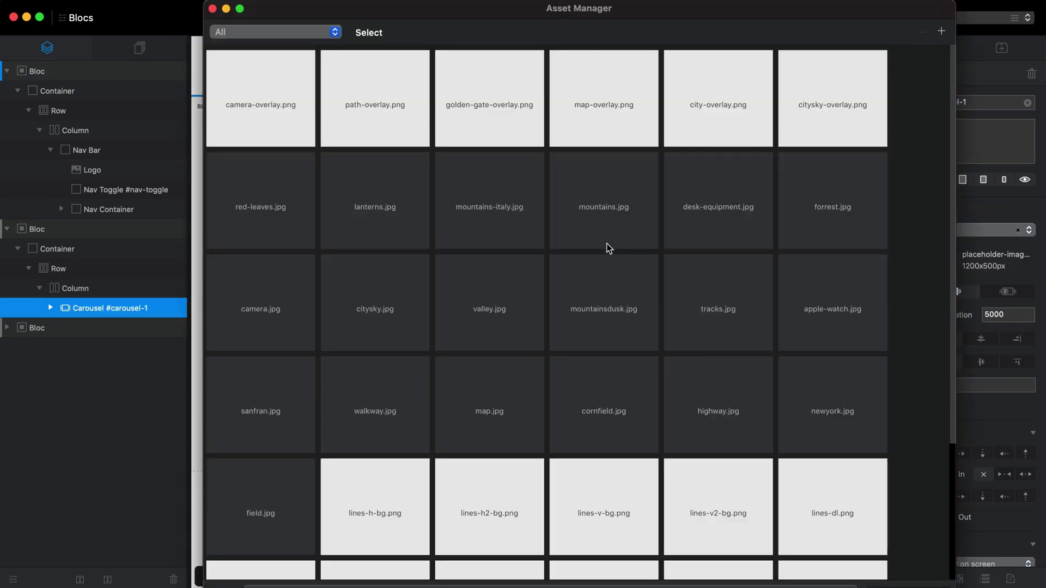
{"action": "left_click", "coordinate": [501, 187]}
{"action": "left_click_drag", "start_coordinate": [615, 28], "coordinate": [470, 425]}
- Set slide 2 to the forrest image and slide 3 to valley.jpg
{"action": "left_click", "coordinate": [959, 231]}
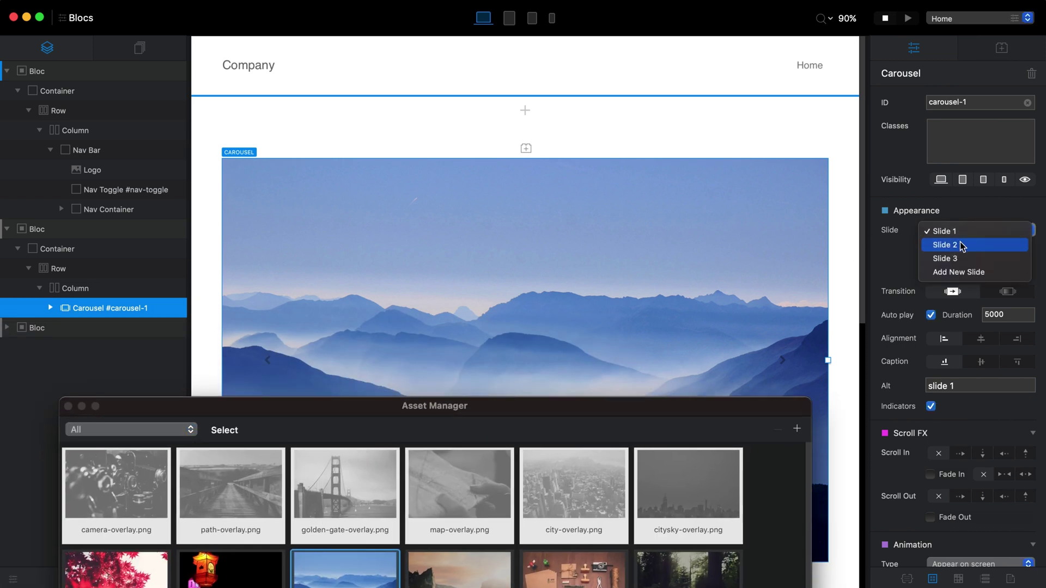
{"action": "left_click", "coordinate": [962, 245]}
{"action": "left_click", "coordinate": [709, 579]}
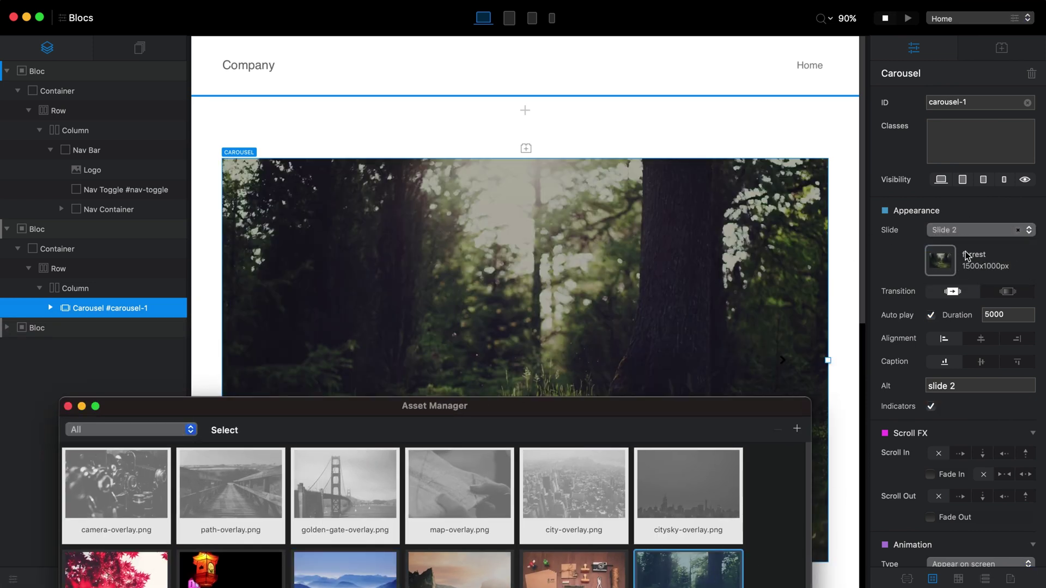
{"action": "left_click", "coordinate": [970, 230]}
{"action": "left_click", "coordinate": [975, 243]}
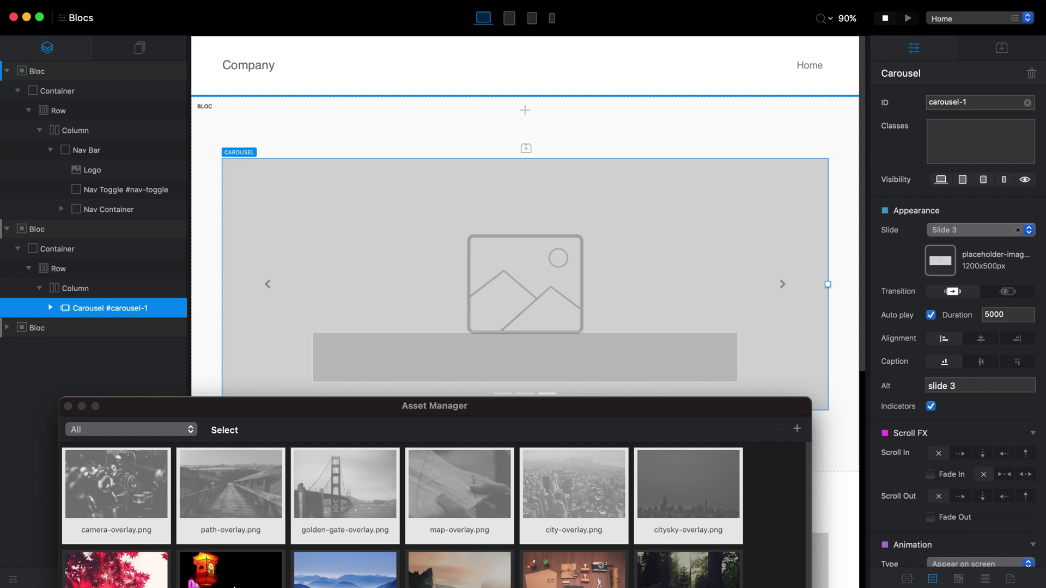
{"action": "left_click", "coordinate": [207, 566]}
{"action": "scroll", "coordinate": [229, 517], "scroll_direction": "down", "scroll_amount": 3}
{"action": "left_click", "coordinate": [345, 515]}
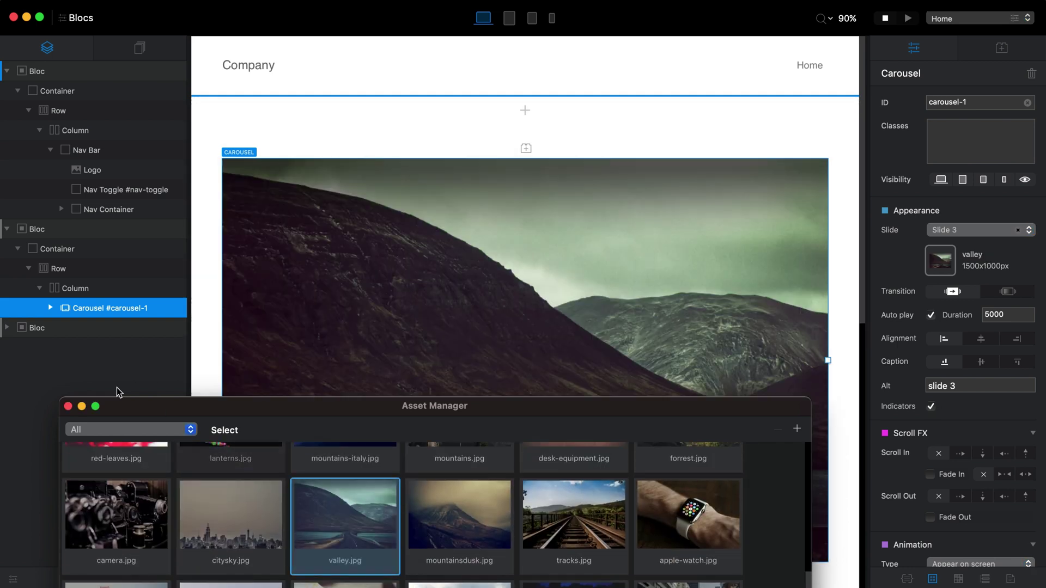
{"action": "left_click", "coordinate": [68, 406]}
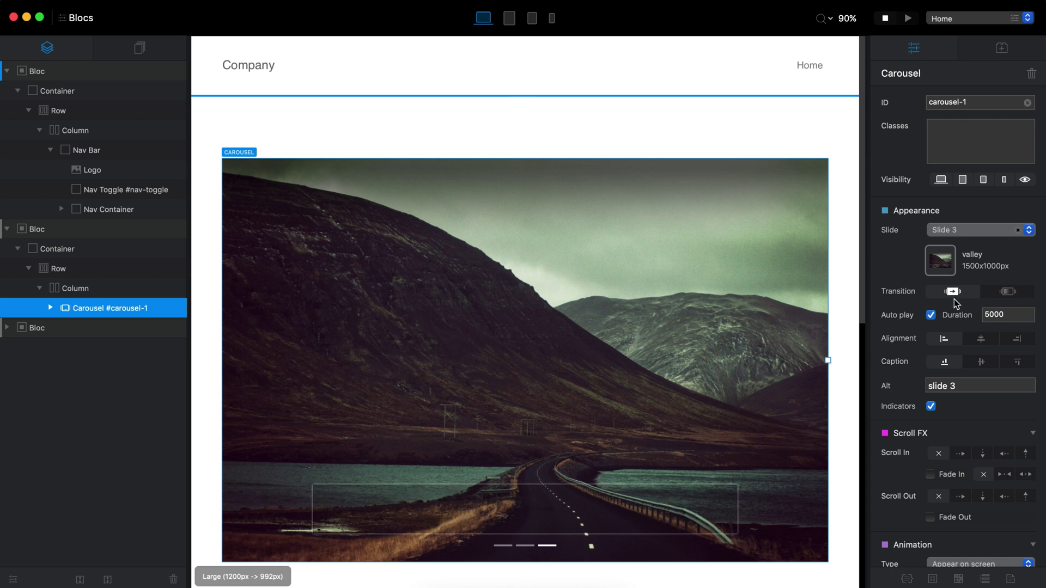
- Set the carousel slide duration to 3000 ms with centred content and a vertically centred caption
{"action": "left_click", "coordinate": [989, 315]}
{"action": "key", "text": "BackSpace"}
{"action": "type", "text": "3"}
{"action": "key", "text": "Return"}
{"action": "left_click", "coordinate": [981, 339]}
{"action": "left_click", "coordinate": [981, 362]}
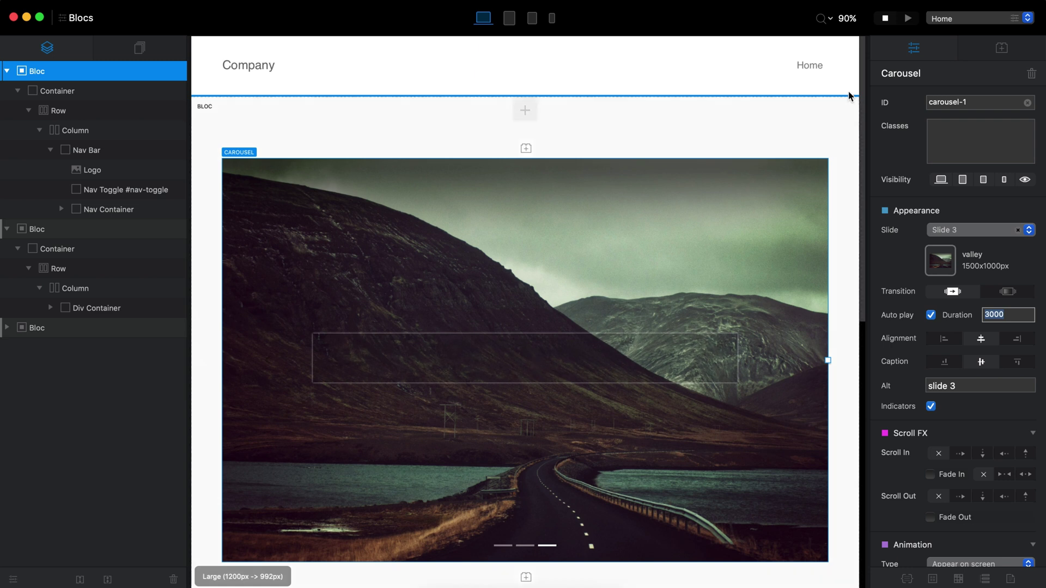
- Show Slide 1, the blue misty mountains image, in the carousel
{"action": "left_click", "coordinate": [964, 238]}
{"action": "left_click", "coordinate": [967, 225]}
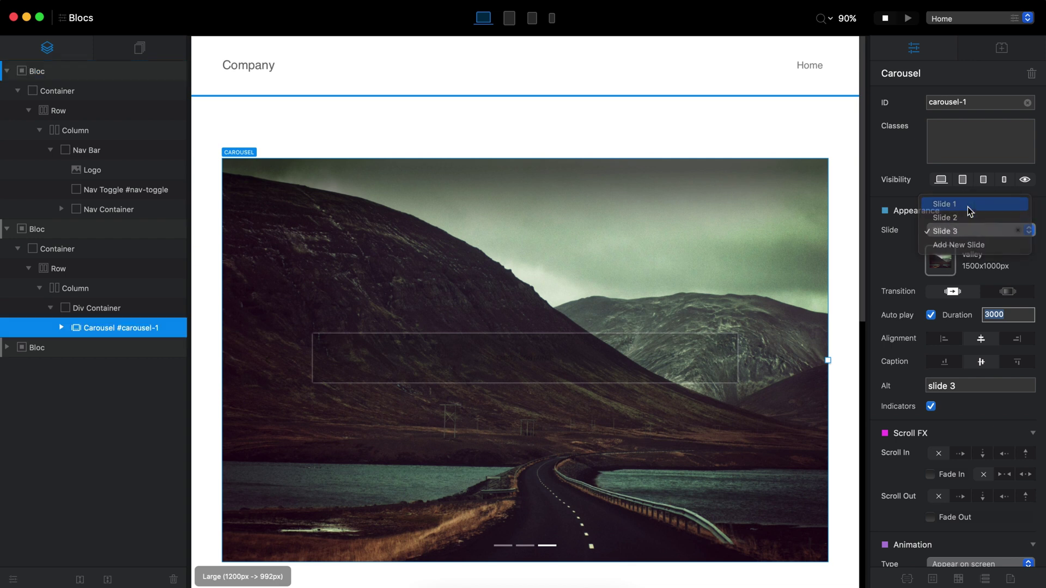
{"action": "left_click", "coordinate": [968, 207]}
{"action": "left_click", "coordinate": [759, 124]}
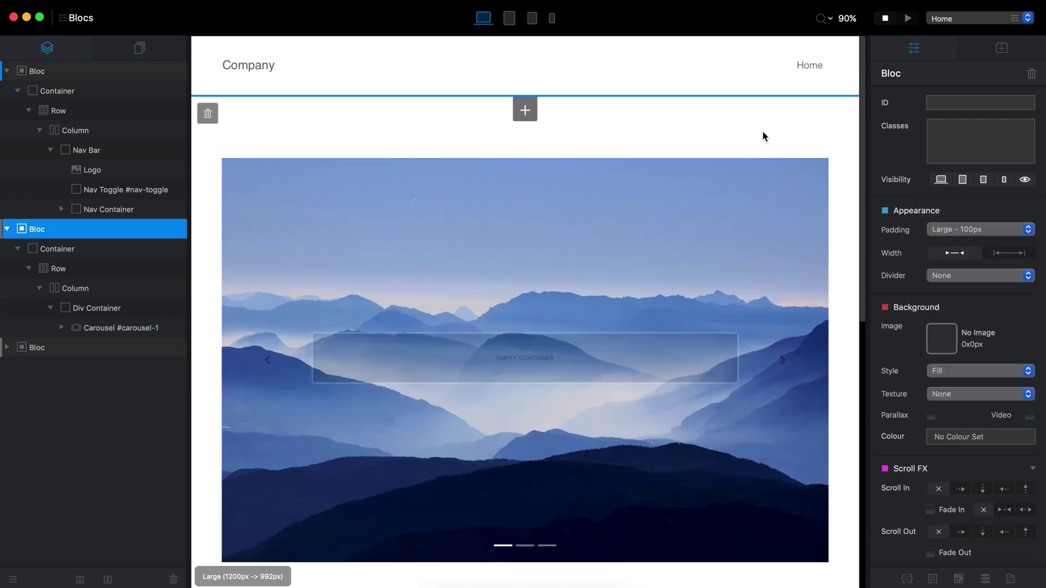
- Make the carousel's Bloc full-width with padding set to None
{"action": "scroll", "coordinate": [757, 164], "scroll_direction": "down", "scroll_amount": 5}
{"action": "scroll", "coordinate": [756, 182], "scroll_direction": "up", "scroll_amount": 5}
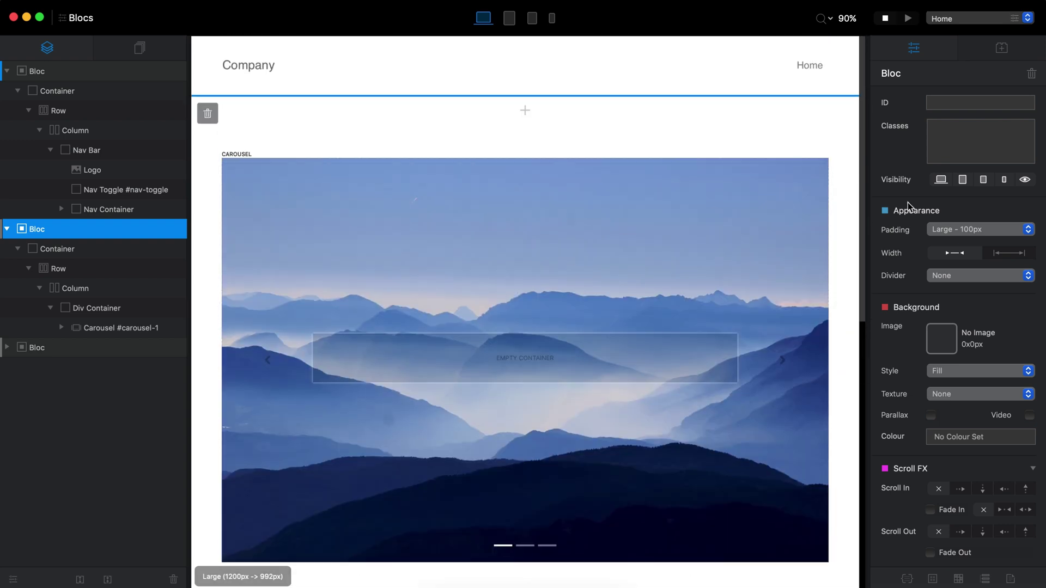
{"action": "left_click", "coordinate": [1008, 252]}
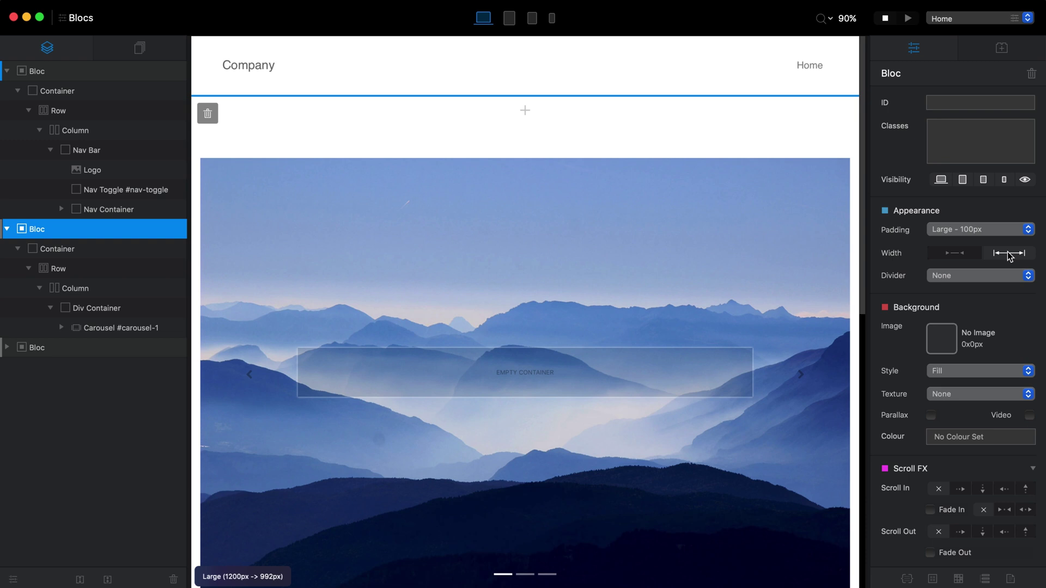
{"action": "left_click", "coordinate": [989, 231]}
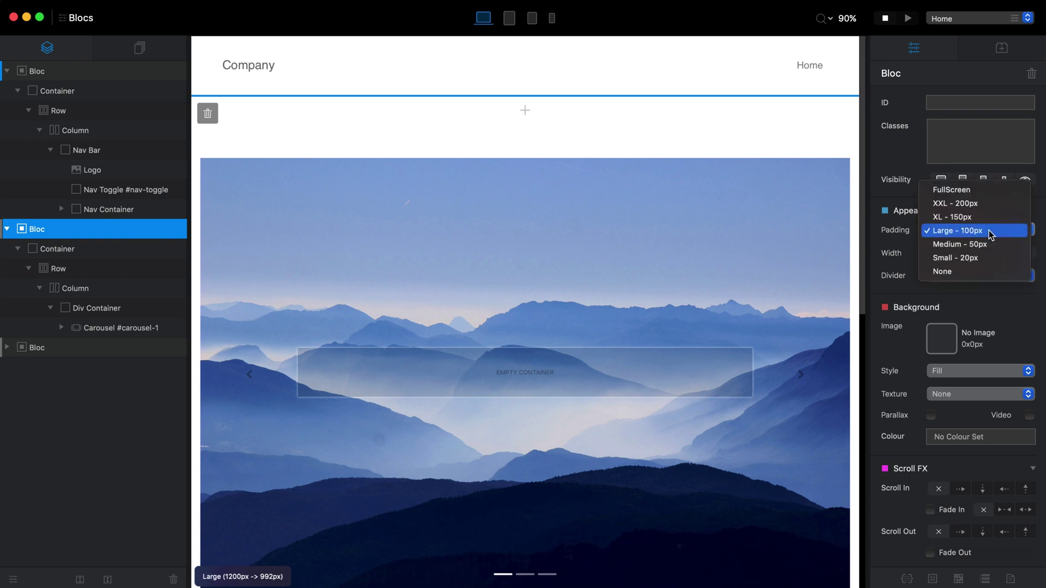
{"action": "left_click", "coordinate": [989, 271]}
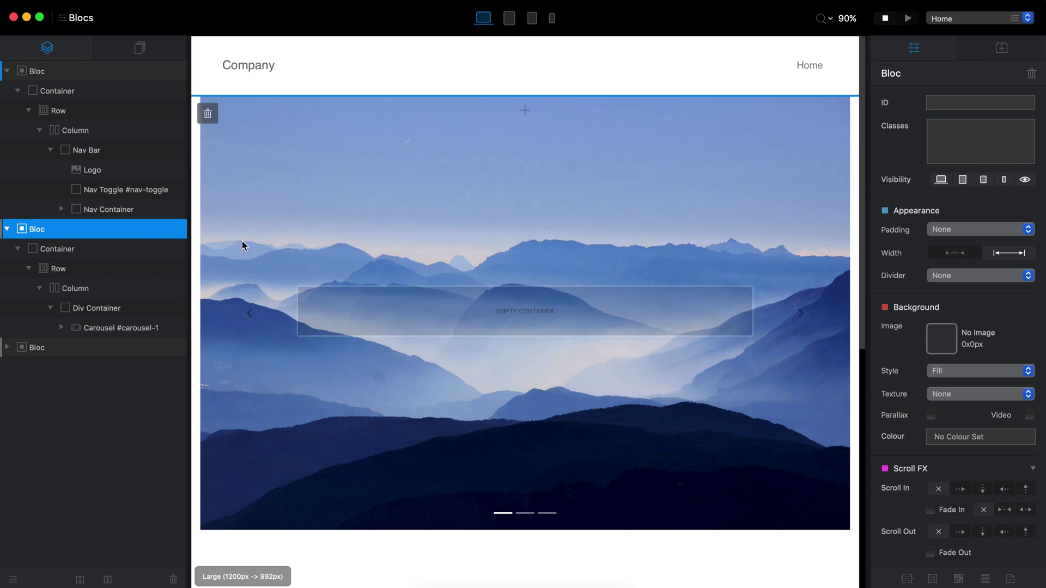
- Turn off Include Gutters on the carousel's row and preview the page
{"action": "left_click", "coordinate": [58, 268]}
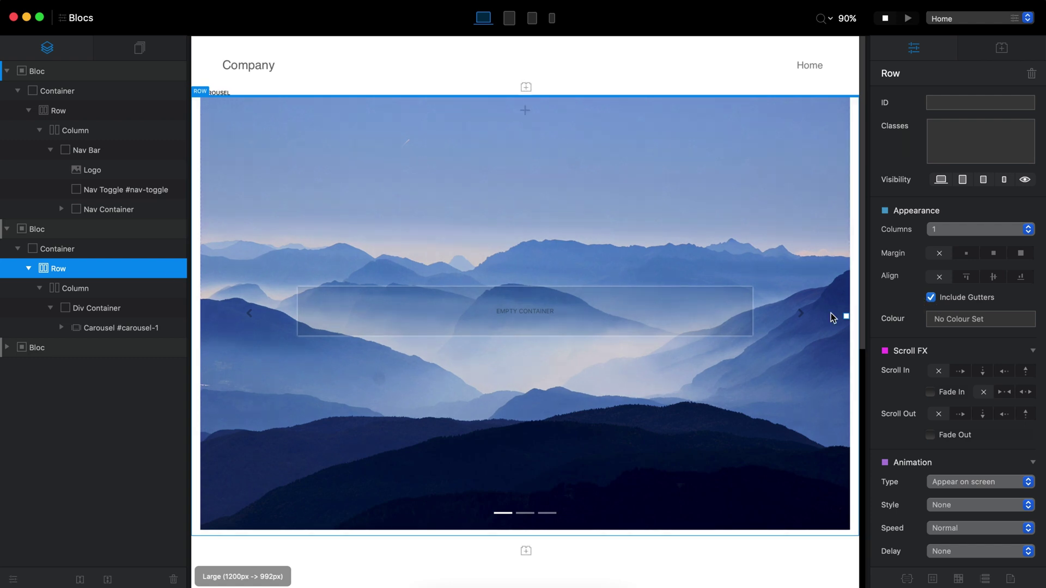
{"action": "left_click", "coordinate": [930, 297]}
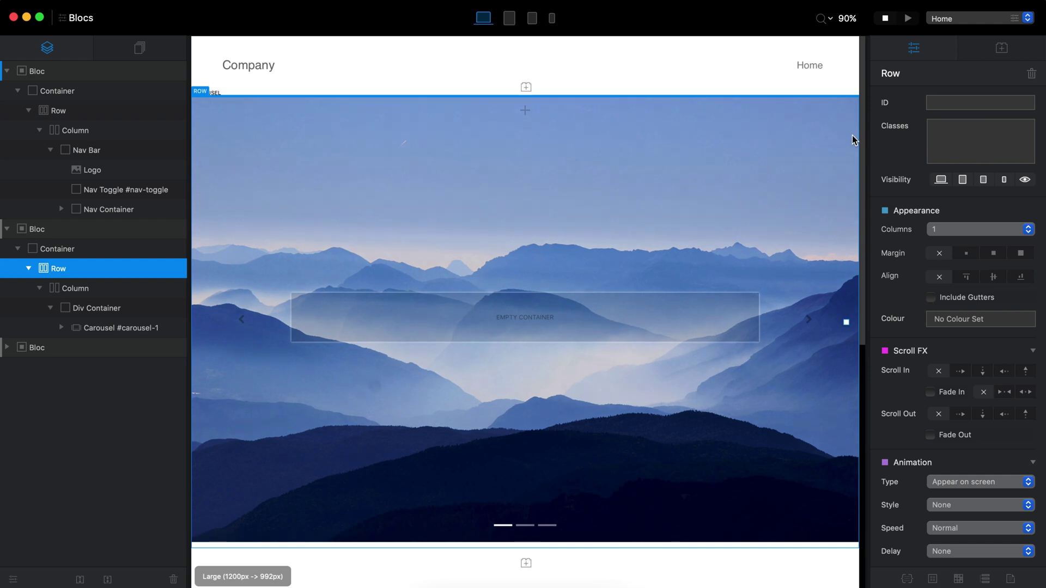
{"action": "left_click", "coordinate": [907, 19]}
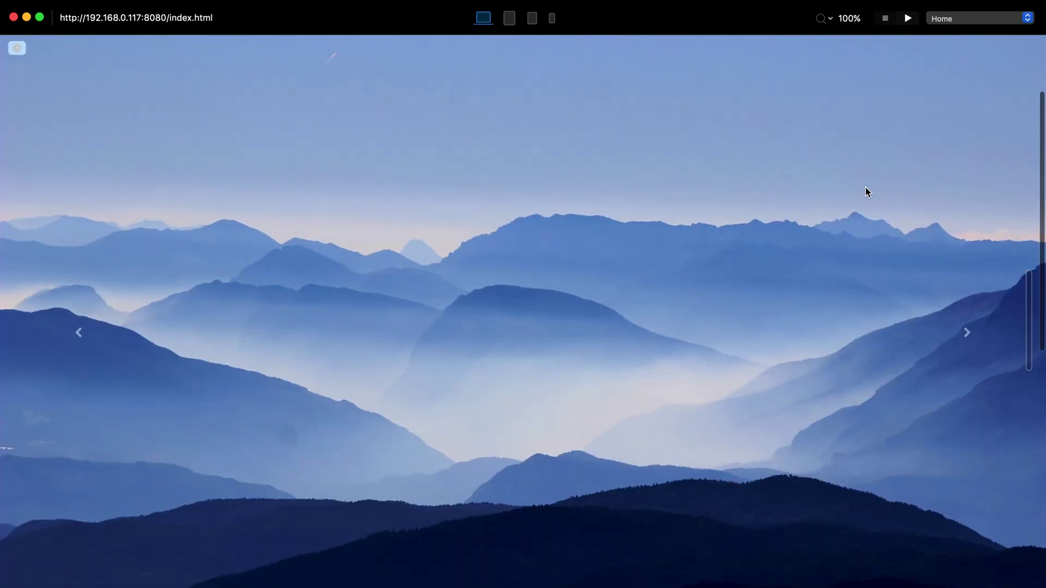
{"action": "left_click", "coordinate": [967, 332]}
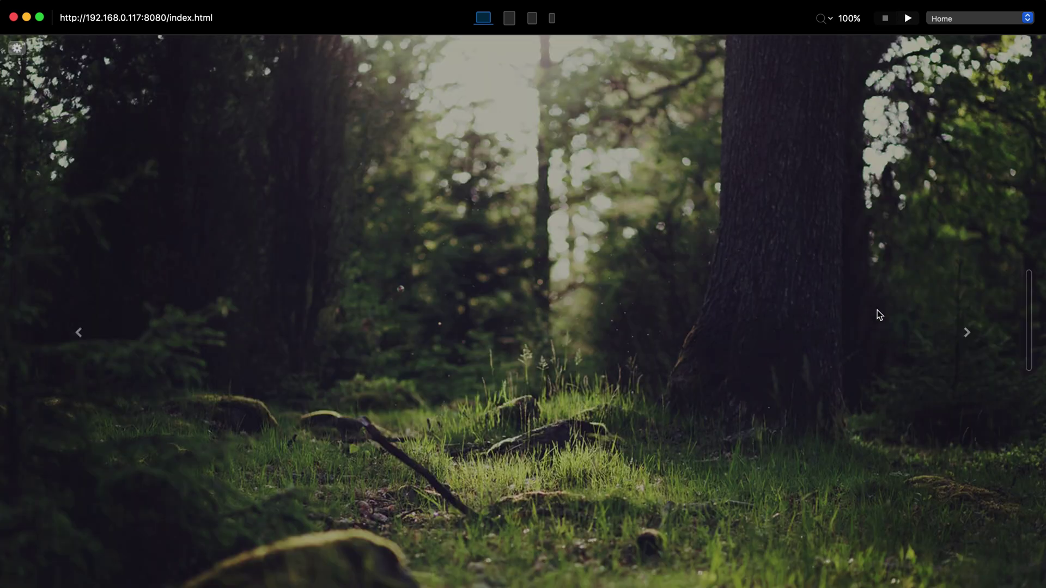
{"action": "left_click", "coordinate": [968, 331]}
{"action": "left_click", "coordinate": [968, 330]}
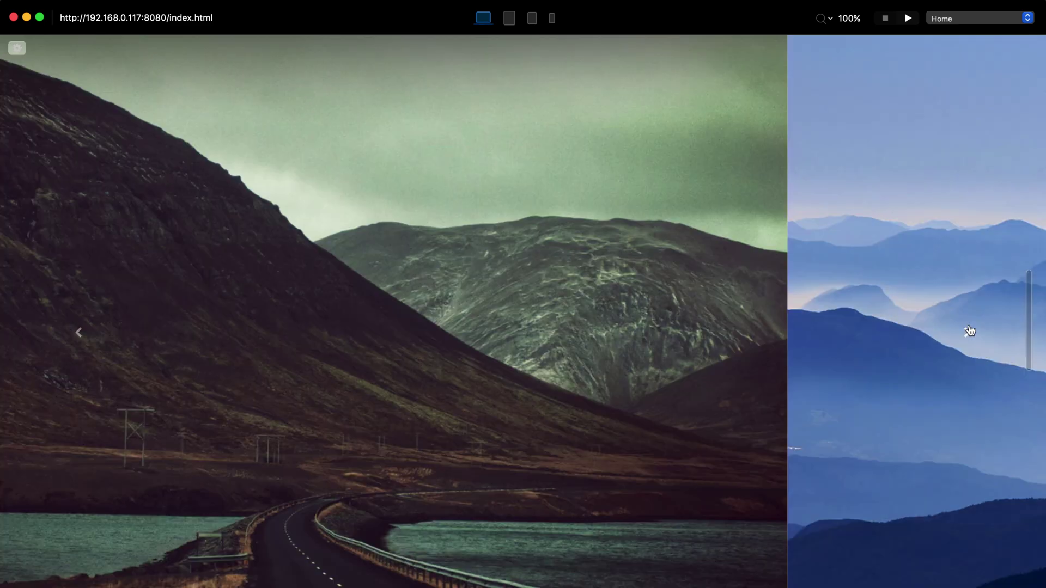
{"action": "left_click", "coordinate": [968, 332]}
{"action": "scroll", "coordinate": [809, 356], "scroll_direction": "down", "scroll_amount": 8}
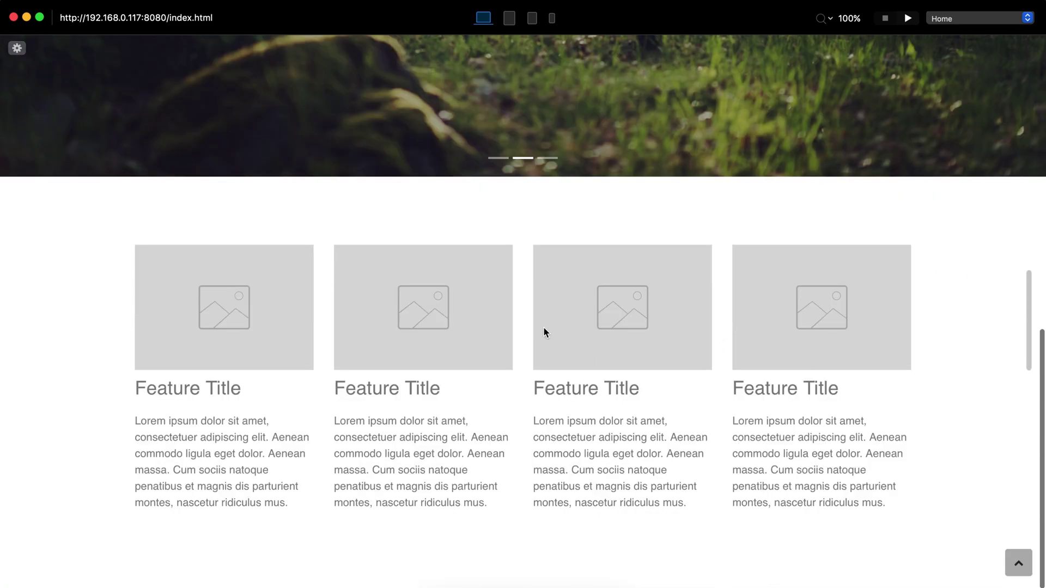
{"action": "scroll", "coordinate": [544, 328], "scroll_direction": "up", "scroll_amount": 8}
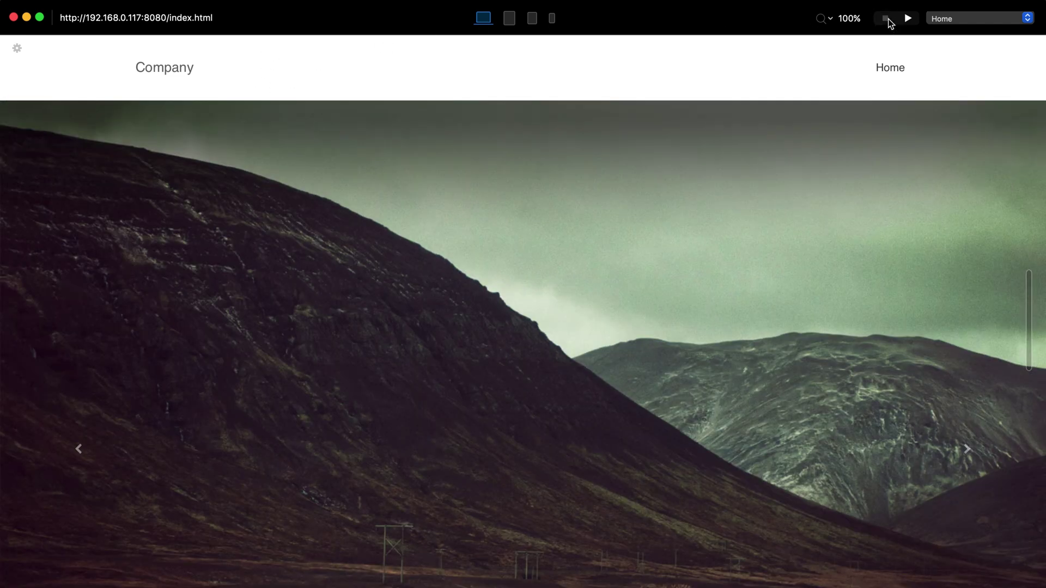
{"action": "left_click", "coordinate": [886, 18]}
- Add the class header-company to the header Bloc
{"action": "left_click", "coordinate": [206, 71]}
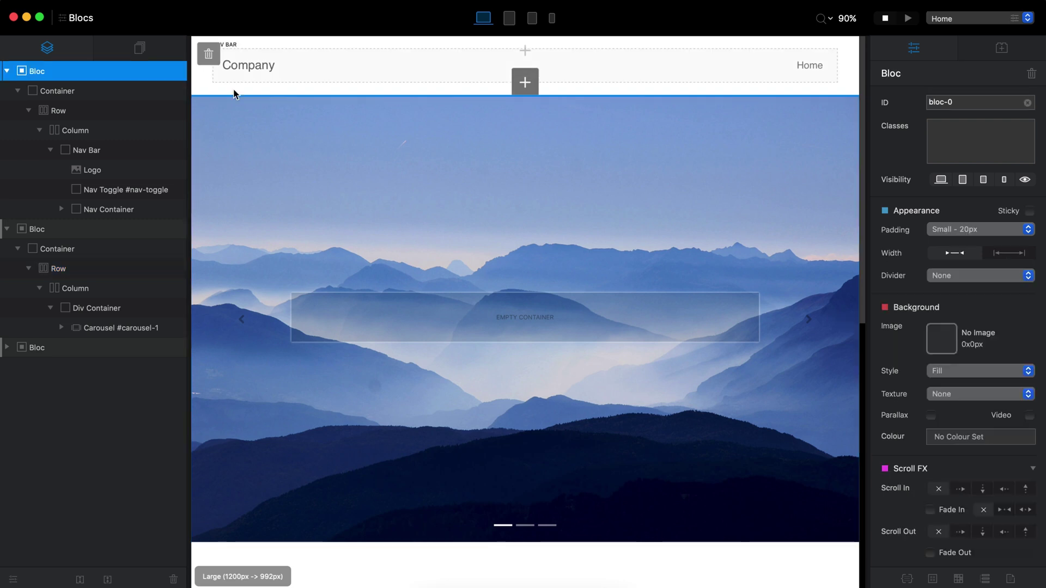
{"action": "left_click", "coordinate": [961, 150]}
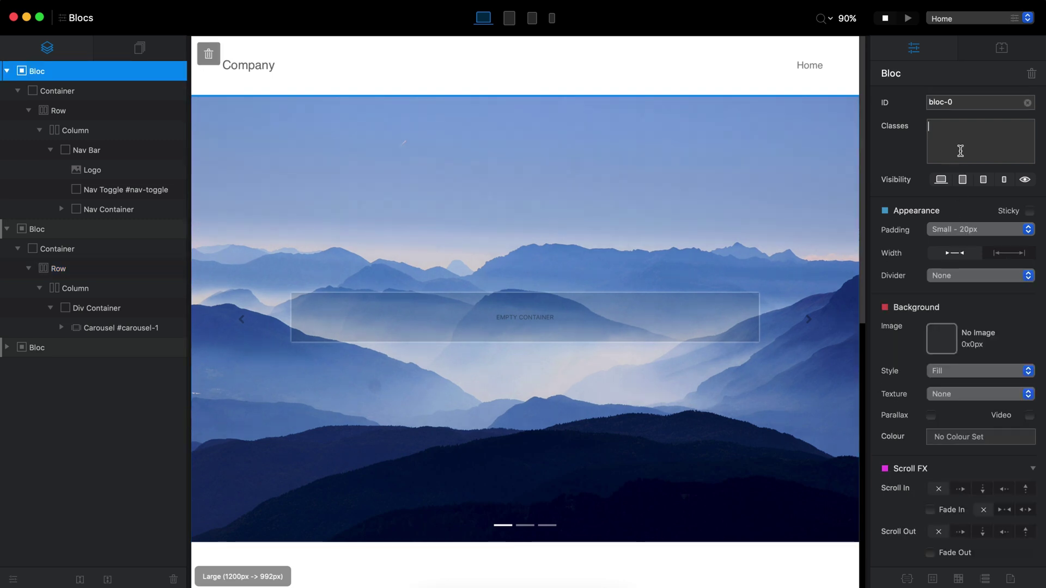
{"action": "type", "text": "header-company"}
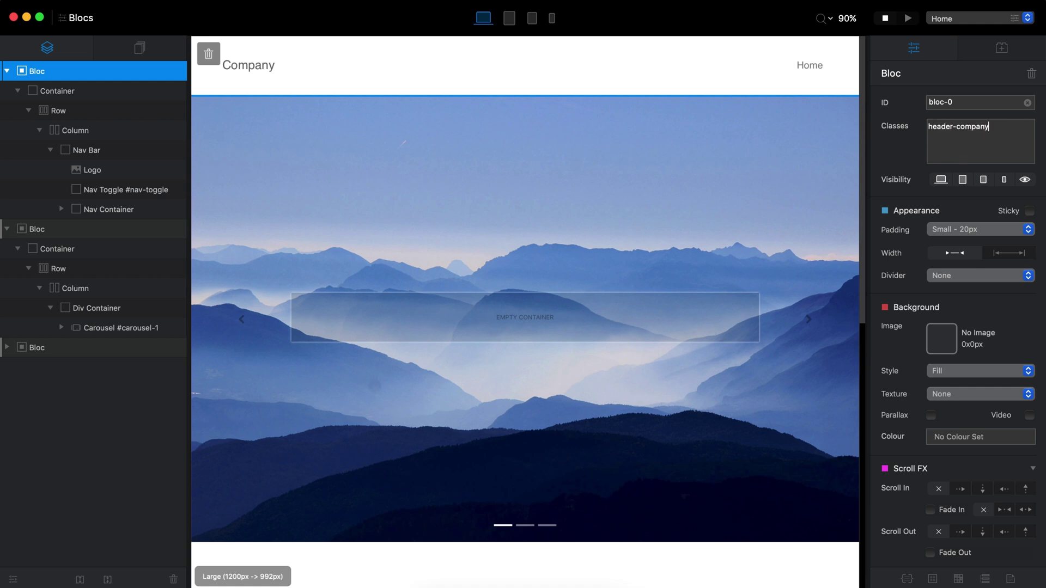
{"action": "key", "text": "Return"}
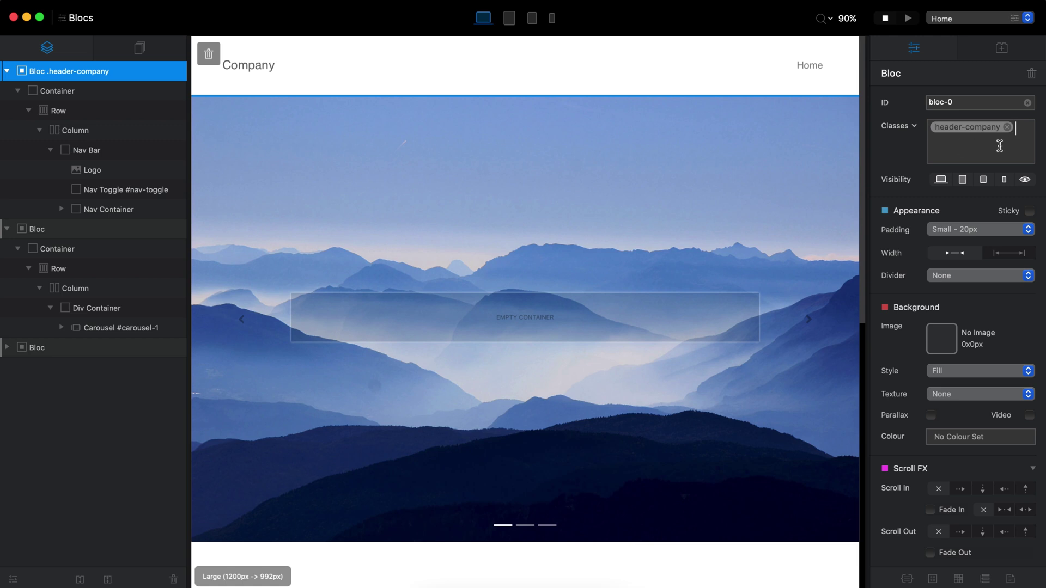
- Give the header-company class a -100 px bottom margin in the Class Editor
{"action": "left_click", "coordinate": [979, 128]}
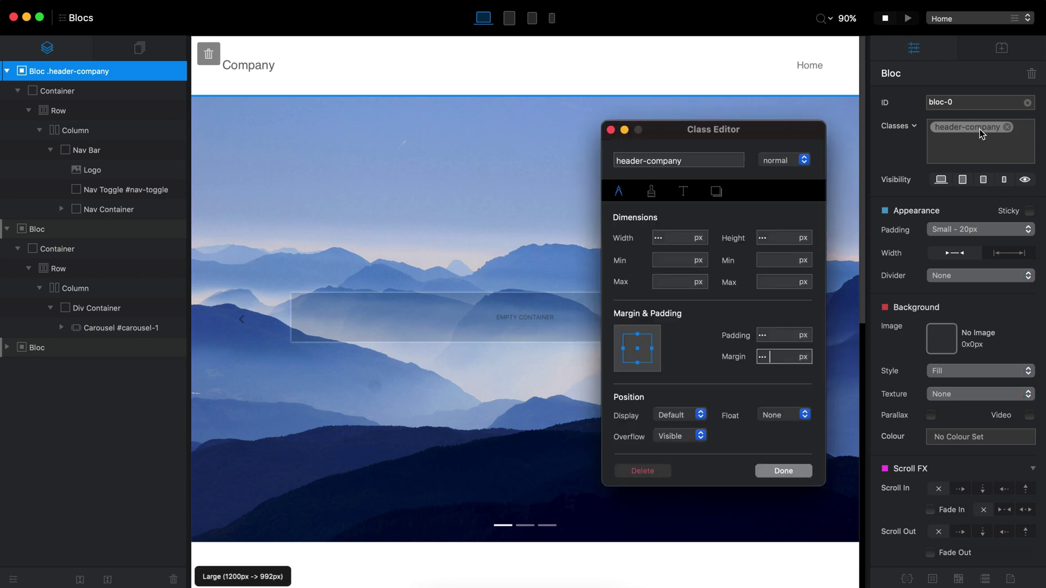
{"action": "left_click", "coordinate": [638, 363]}
{"action": "type", "text": "-100"}
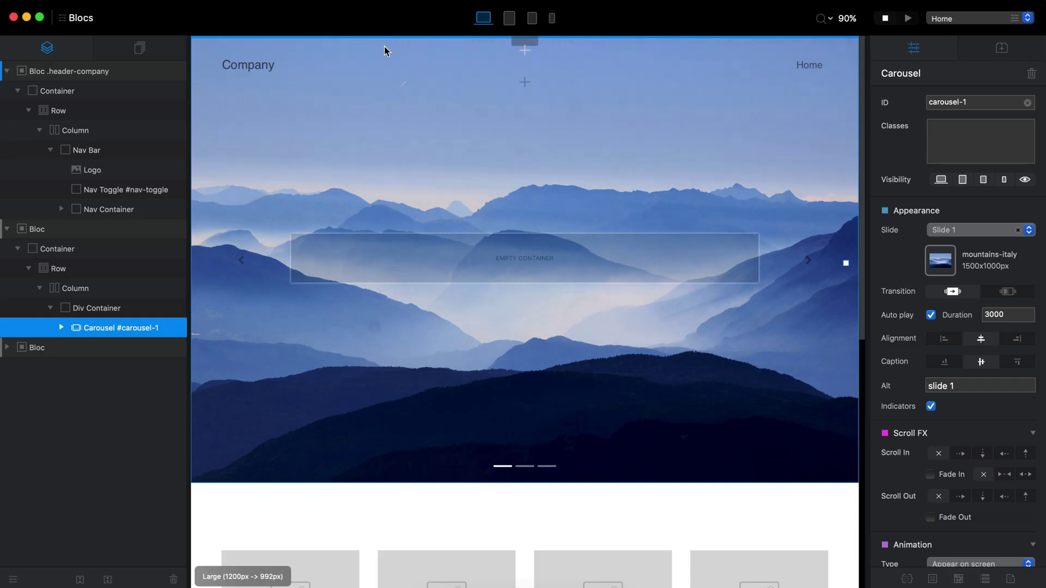
- Add a <style> rule .header-company {z-index:999999;} to the Project Header code
{"action": "left_click", "coordinate": [349, 3]}
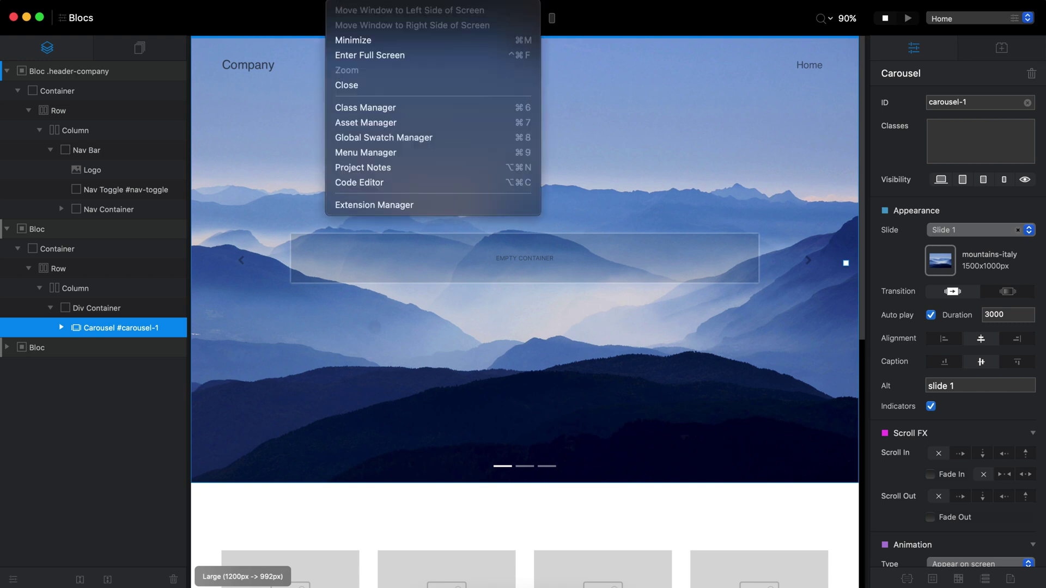
{"action": "left_click", "coordinate": [390, 186]}
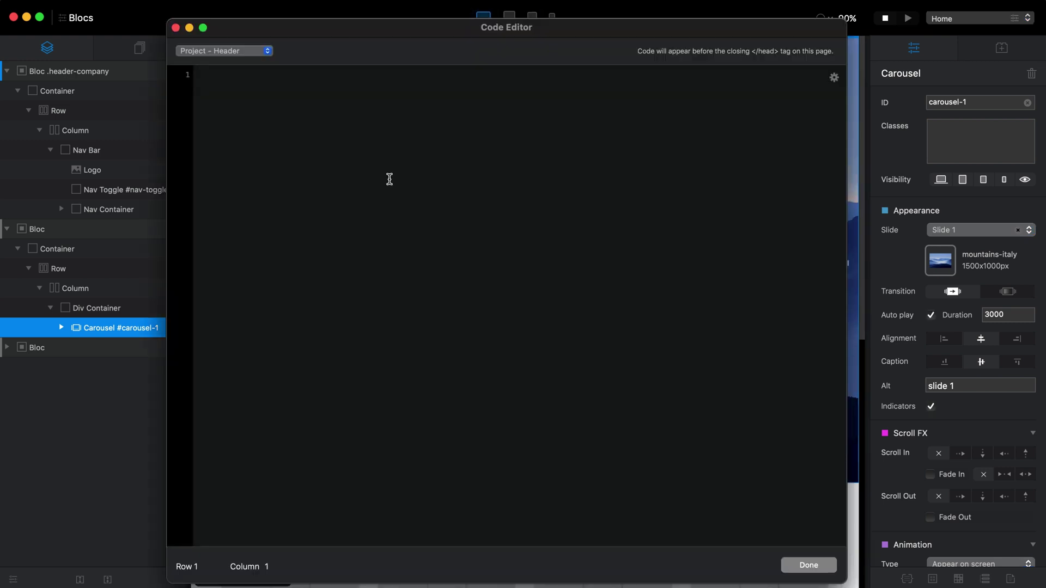
{"action": "type", "text": "<sty"}
{"action": "type", "text": "le>"}
{"action": "type", "text": "header-company {z-index:99"}
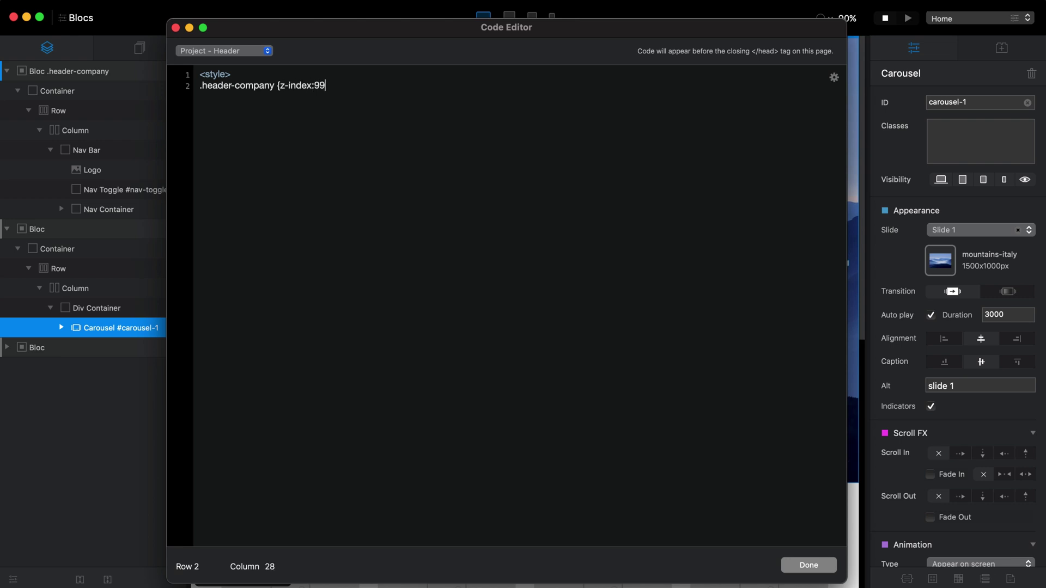
{"action": "type", "text": "9"}
{"action": "type", "text": ">"}
{"action": "left_click", "coordinate": [823, 562]}
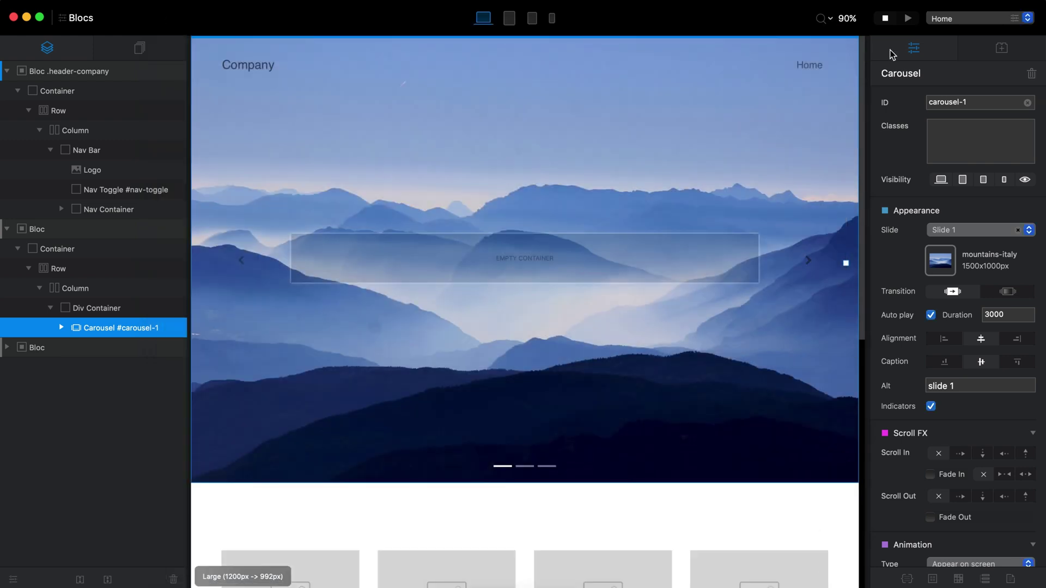
- Preview the page, scroll through it, and return to editing
{"action": "left_click", "coordinate": [906, 20]}
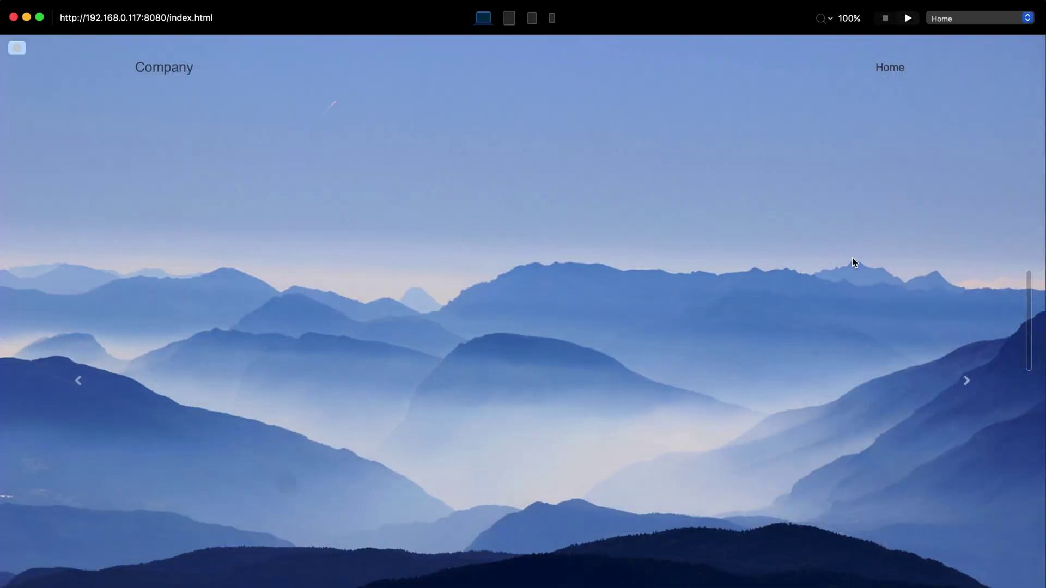
{"action": "scroll", "coordinate": [848, 267], "scroll_direction": "down", "scroll_amount": 5}
{"action": "scroll", "coordinate": [845, 273], "scroll_direction": "up", "scroll_amount": 5}
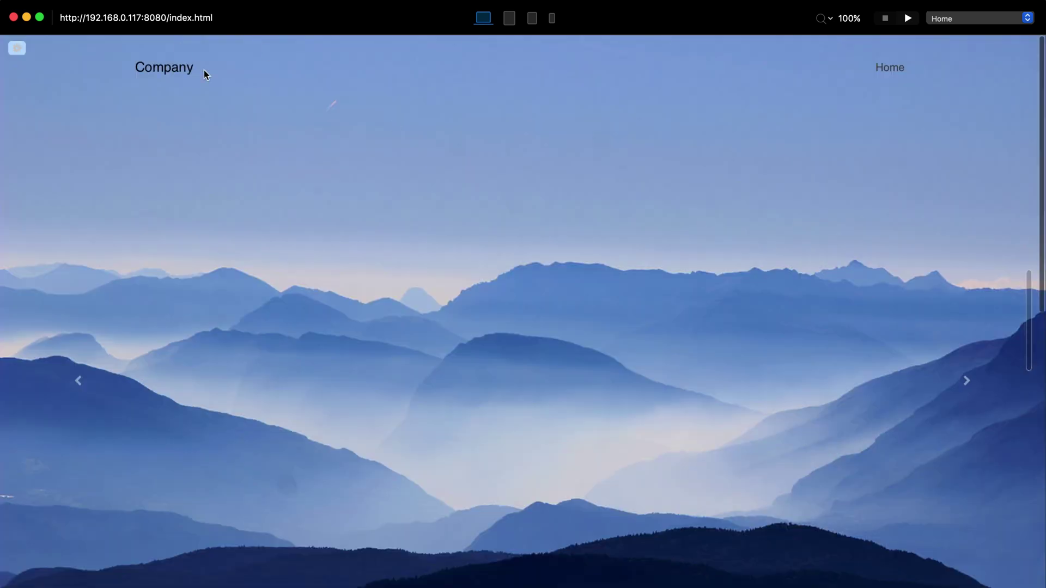
{"action": "left_click", "coordinate": [886, 19]}
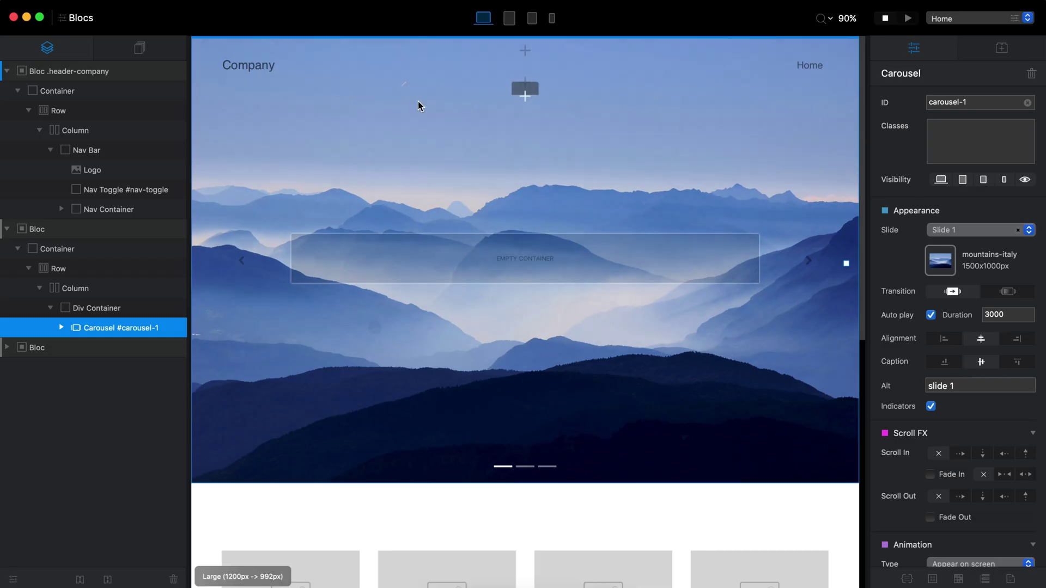
- Make the Company logo text white and set its typeface to Lato
{"action": "left_click", "coordinate": [265, 67]}
{"action": "left_click", "coordinate": [265, 67]}
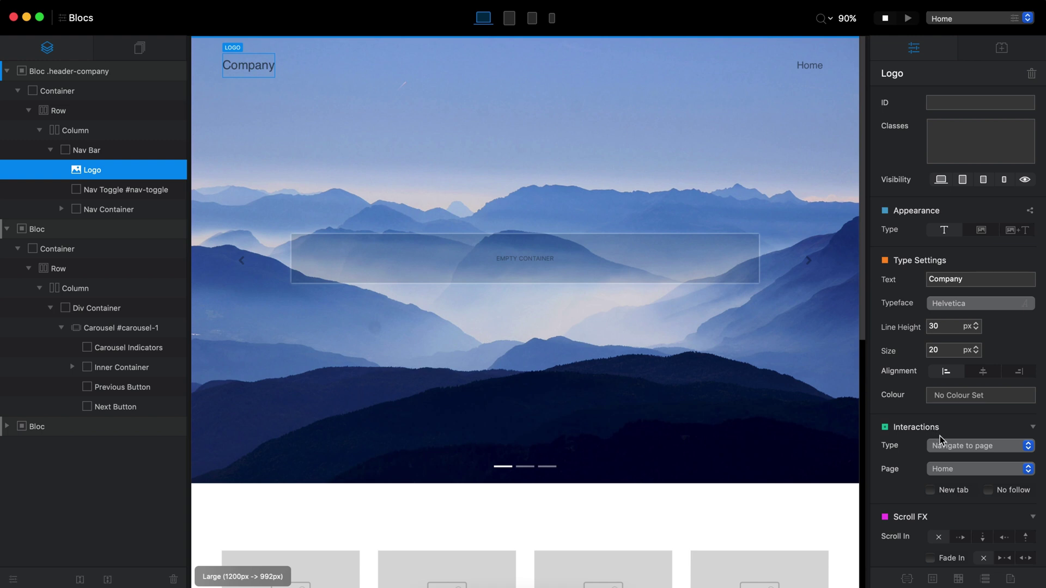
{"action": "left_click", "coordinate": [985, 394]}
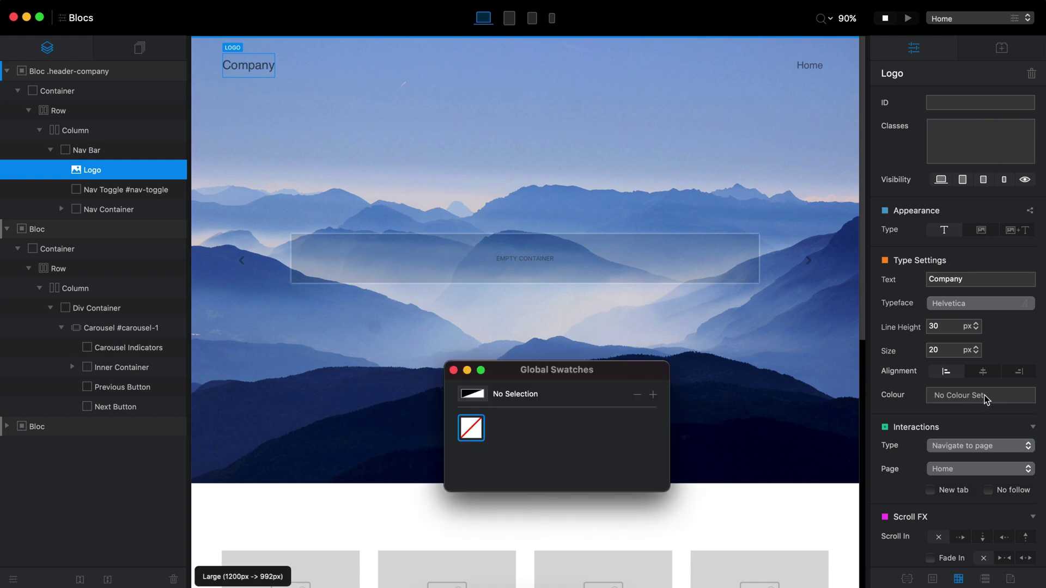
{"action": "left_click", "coordinate": [653, 395]}
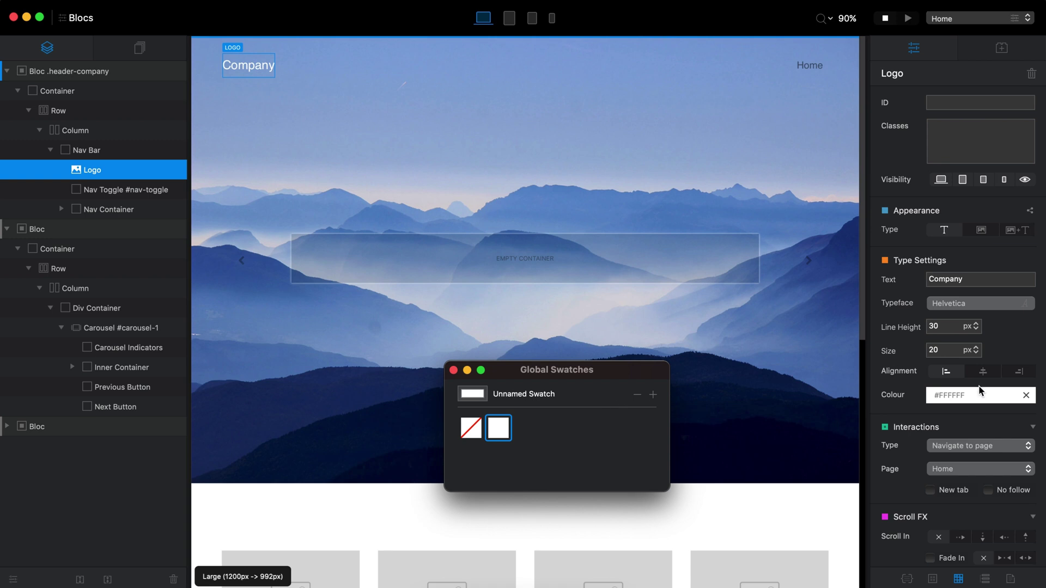
{"action": "left_click", "coordinate": [453, 370]}
{"action": "left_click", "coordinate": [971, 304]}
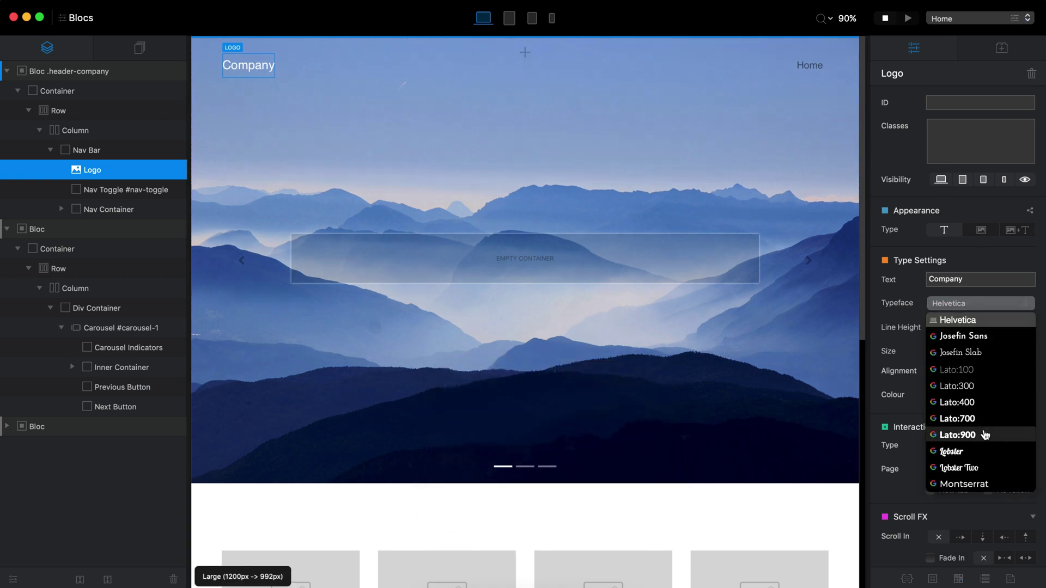
{"action": "left_click", "coordinate": [979, 432]}
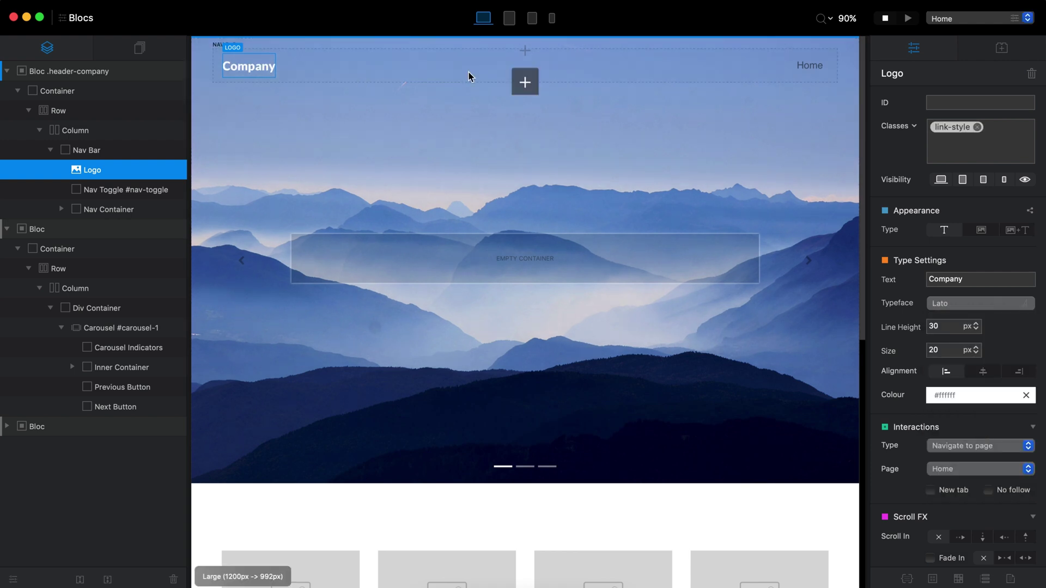
- Make the Home menu text white with the global swatch and preview the page
{"action": "left_click", "coordinate": [821, 70]}
{"action": "left_click", "coordinate": [823, 69]}
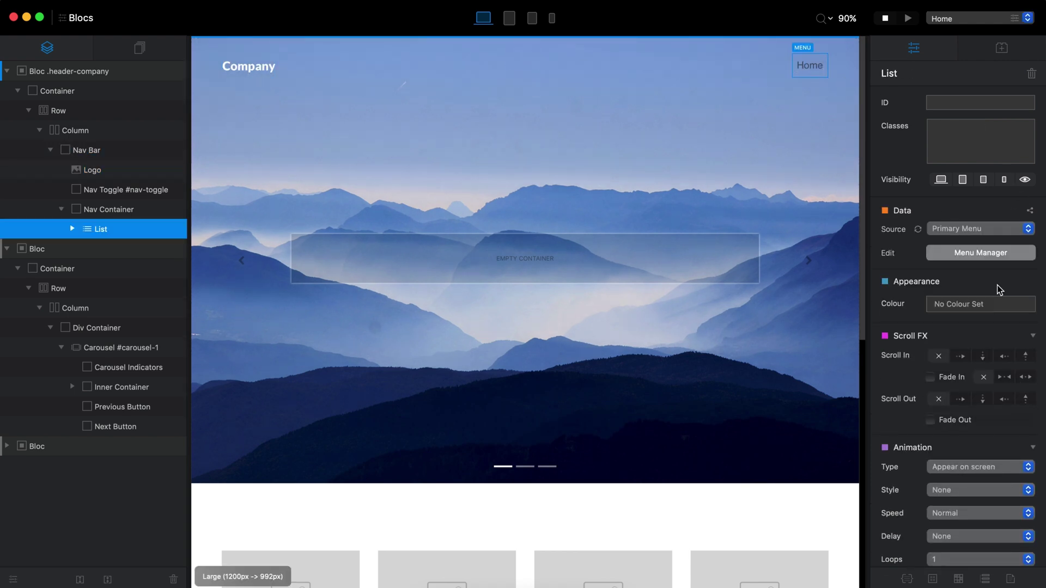
{"action": "left_click", "coordinate": [975, 304]}
{"action": "left_click", "coordinate": [498, 429]}
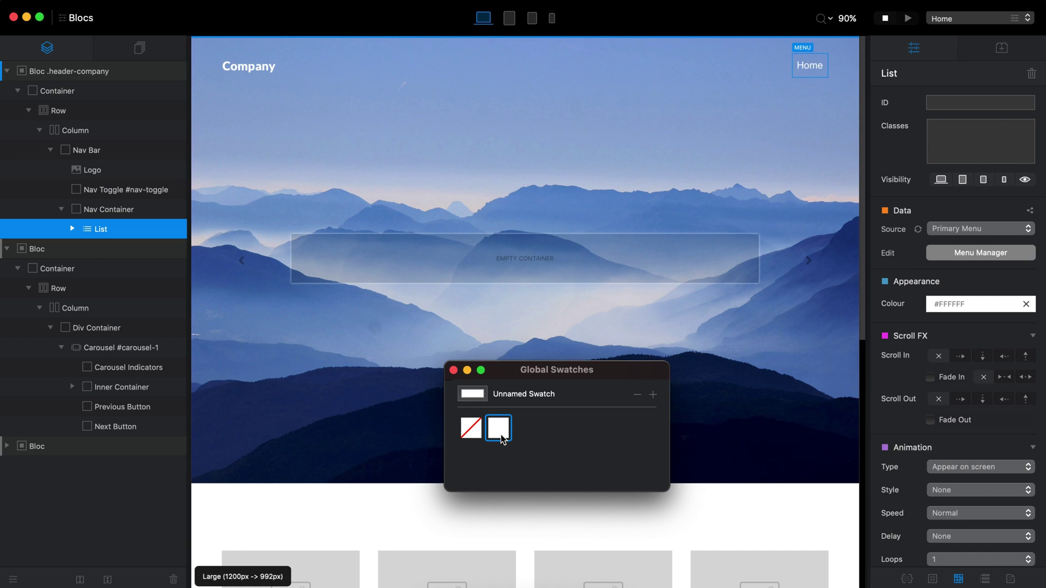
{"action": "left_click", "coordinate": [454, 371]}
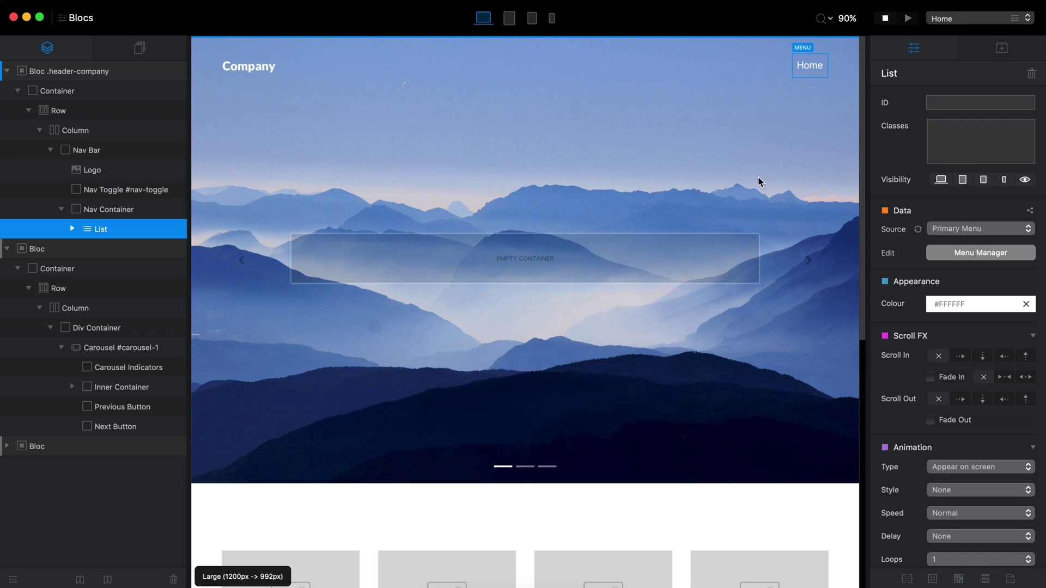
{"action": "left_click", "coordinate": [908, 18]}
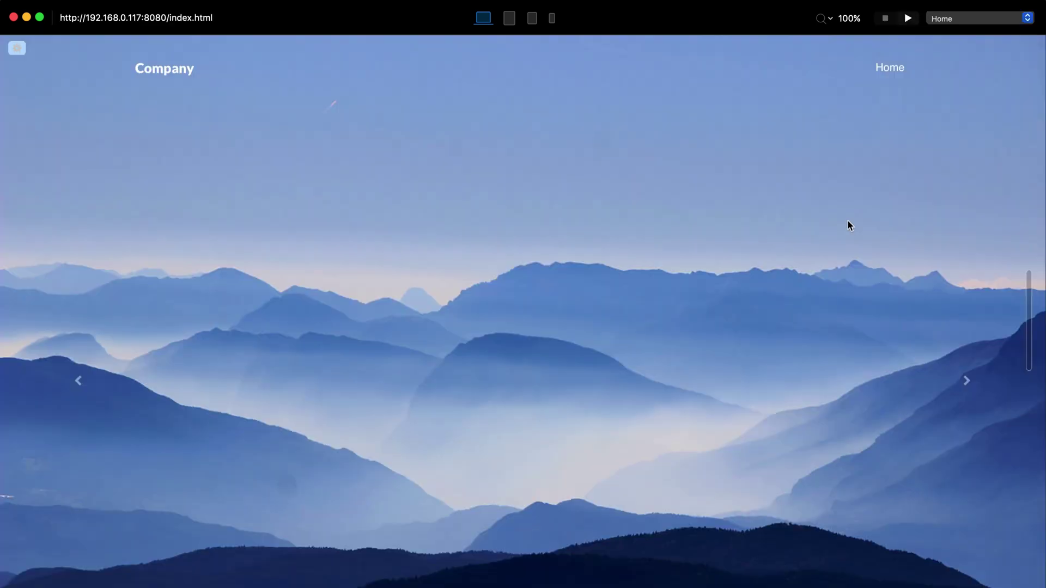
- Advance the carousel two slides in the preview, then exit back to the editor
{"action": "left_click", "coordinate": [967, 381]}
{"action": "left_click", "coordinate": [966, 382]}
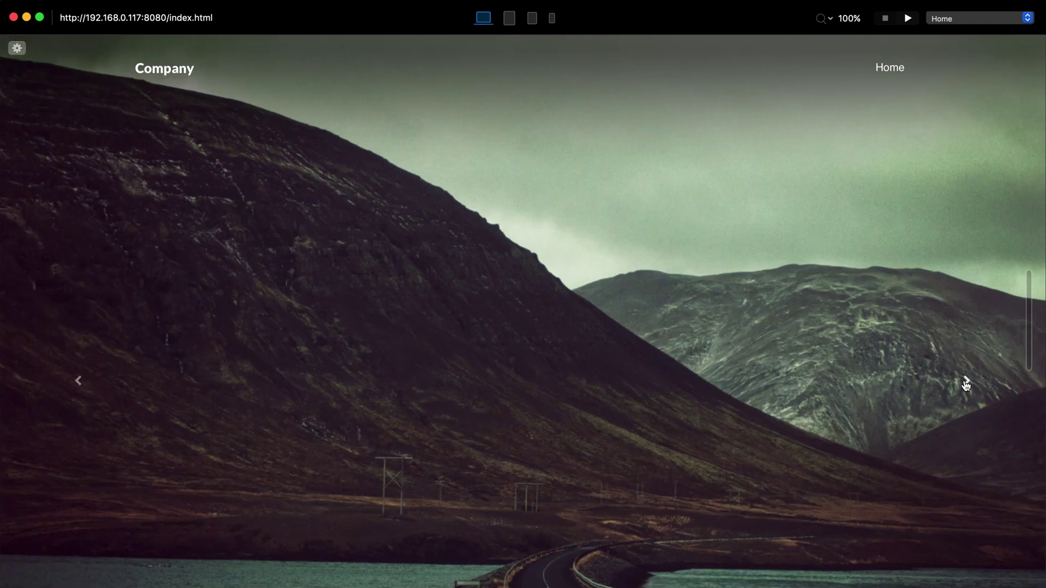
{"action": "left_click", "coordinate": [885, 20]}
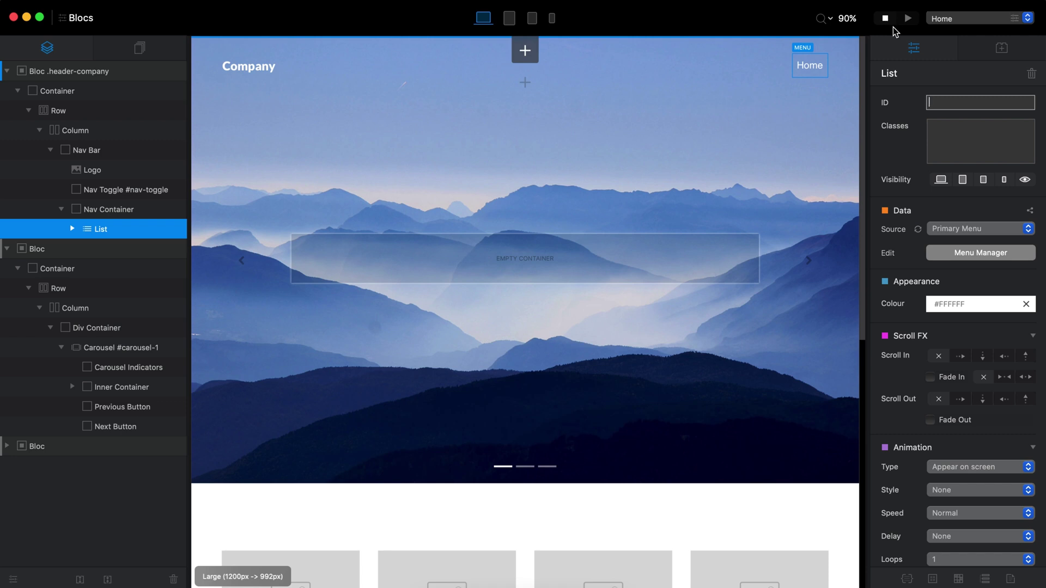
- Switch to the SM 768px layout and test opening and closing the mobile menu in preview
{"action": "left_click", "coordinate": [539, 19]}
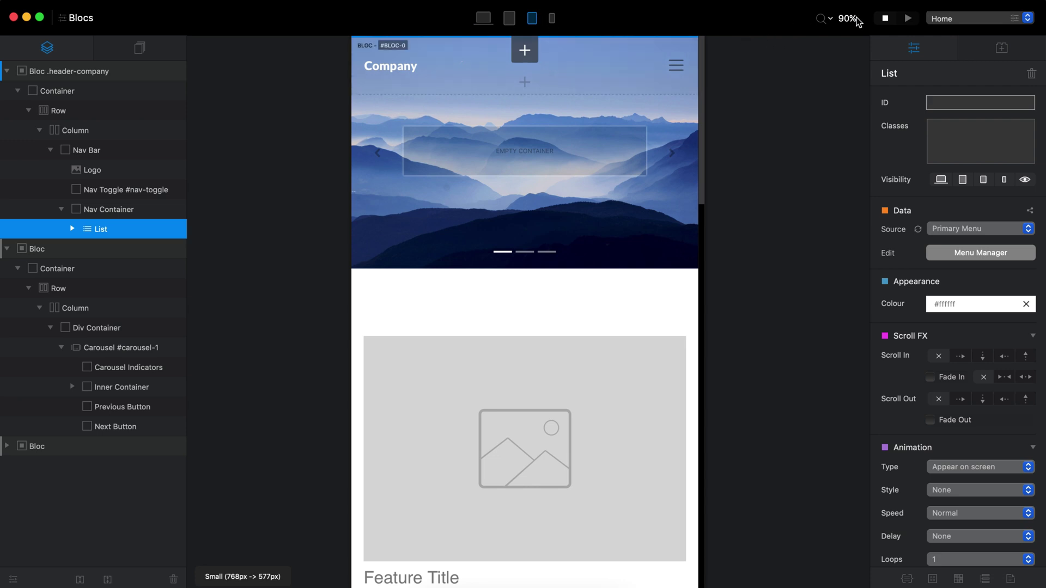
{"action": "left_click", "coordinate": [906, 19]}
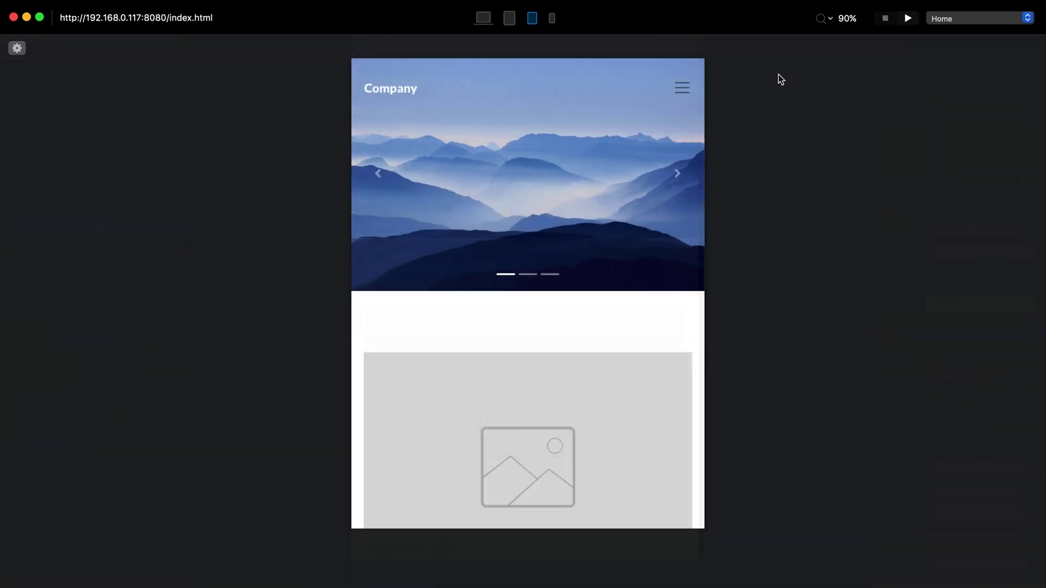
{"action": "left_click", "coordinate": [683, 89]}
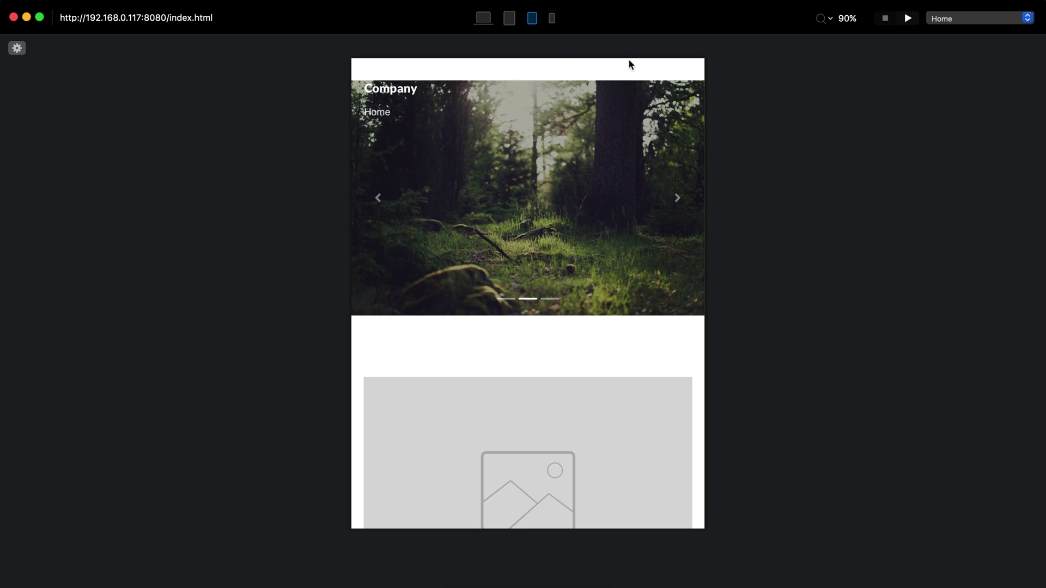
{"action": "left_click", "coordinate": [683, 88]}
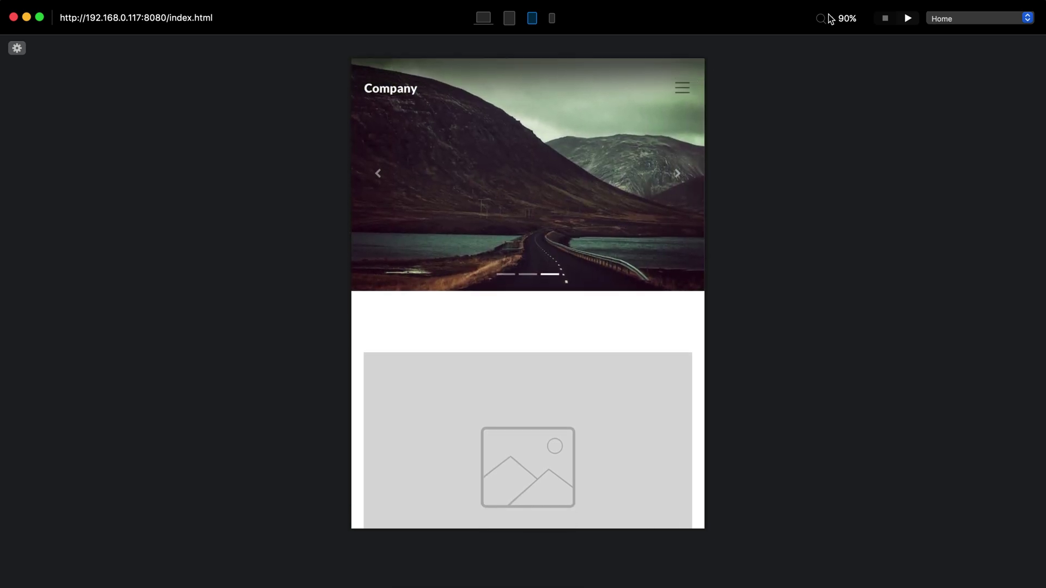
{"action": "left_click", "coordinate": [885, 20]}
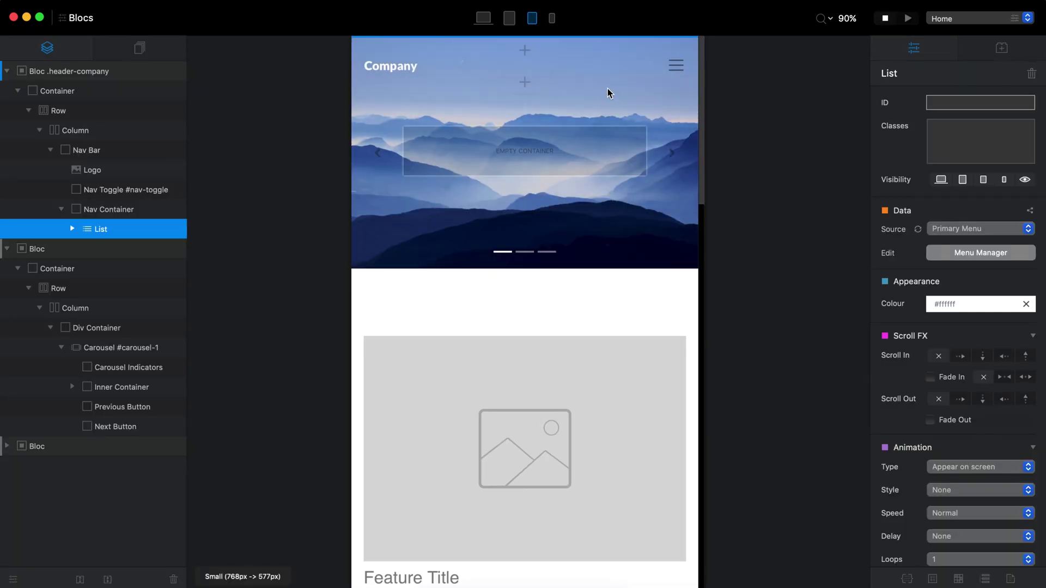
- Set the header-company class bottom margin to 0 on the small layout
{"action": "left_click", "coordinate": [129, 73]}
{"action": "double_click", "coordinate": [981, 125]}
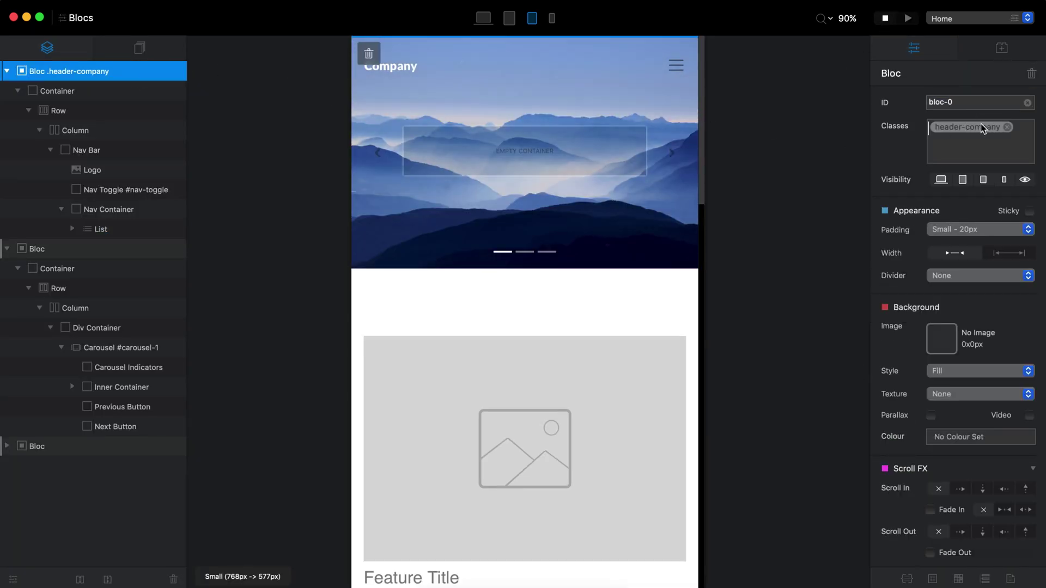
{"action": "left_click", "coordinate": [637, 362]}
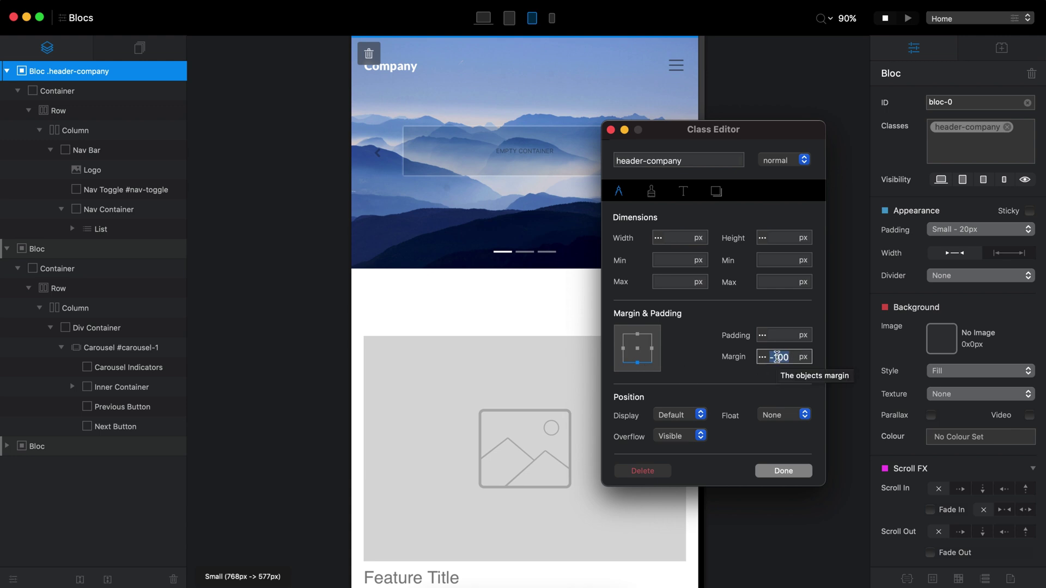
{"action": "type", "text": "0"}
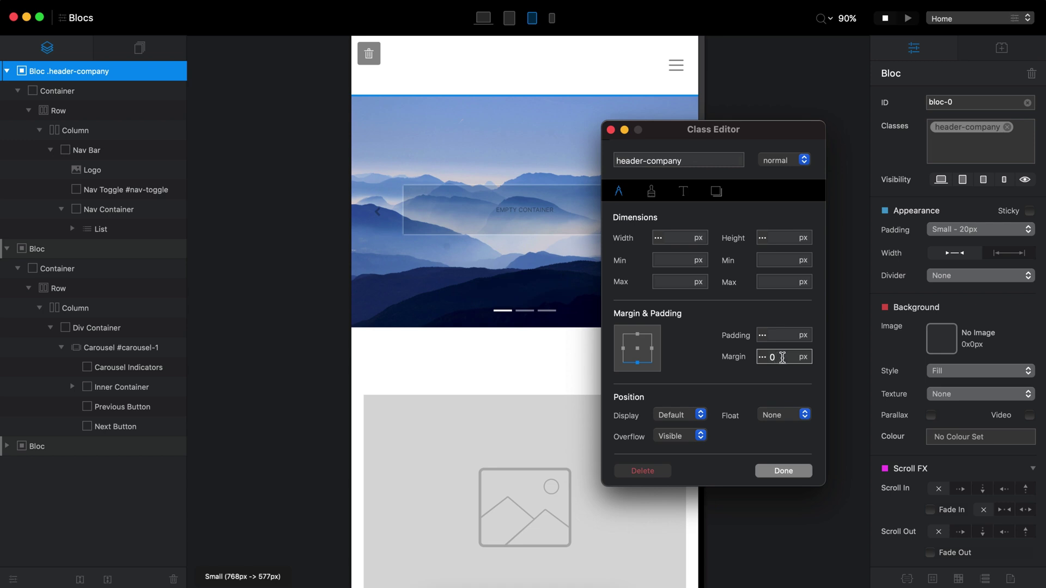
{"action": "key", "text": "Return"}
{"action": "left_click", "coordinate": [787, 471]}
- Preview at small width, toggling the mobile menu open and closed
{"action": "left_click", "coordinate": [908, 18]}
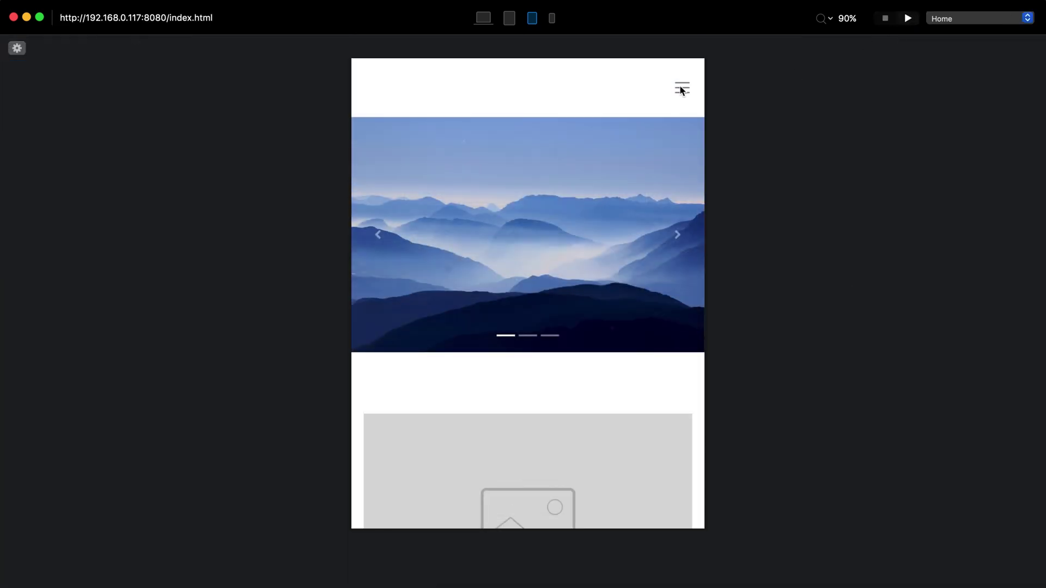
{"action": "left_click", "coordinate": [683, 89]}
{"action": "left_click", "coordinate": [682, 90]}
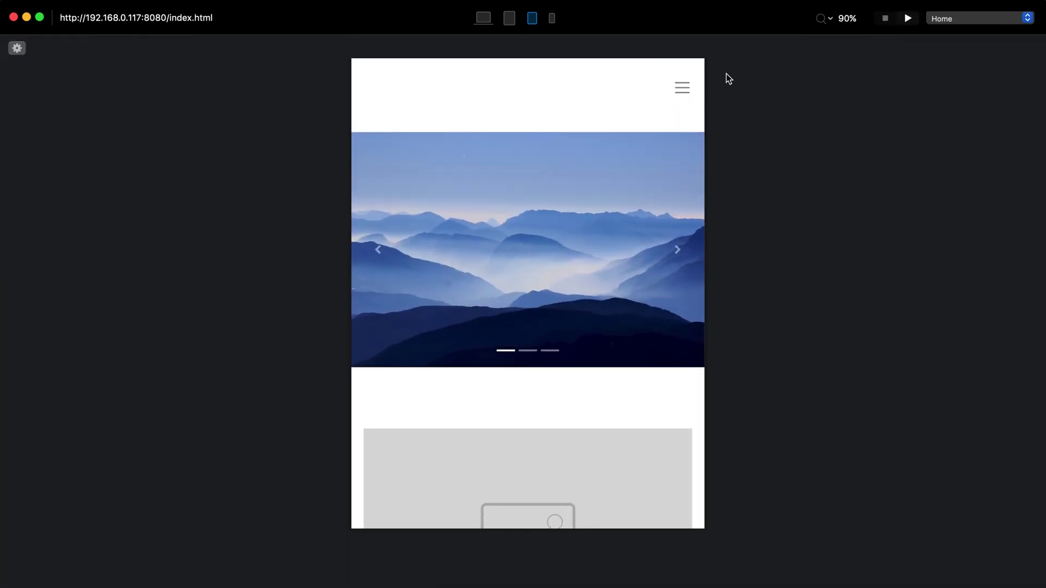
{"action": "left_click", "coordinate": [886, 19]}
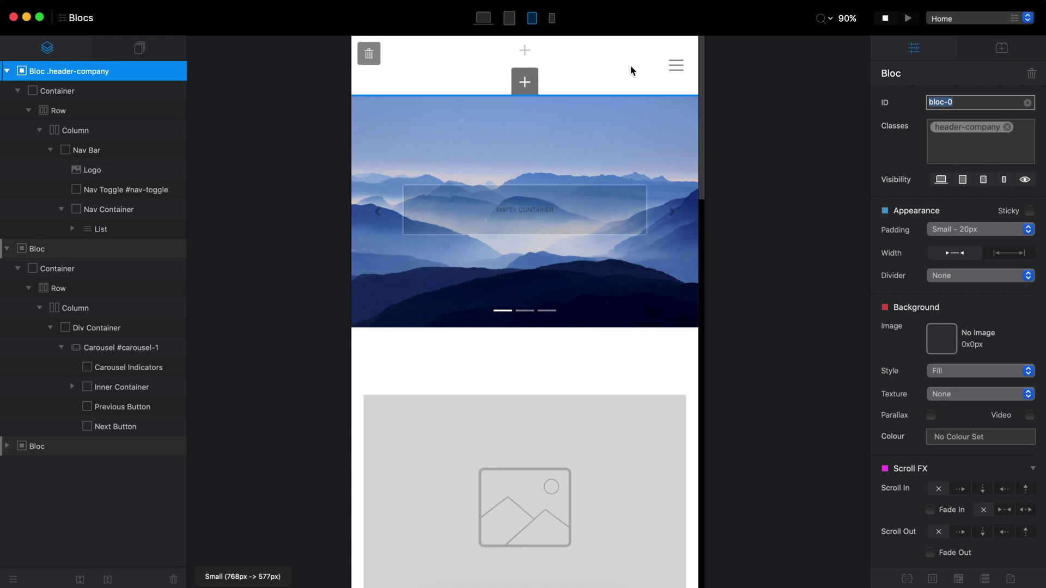
- On the LG layout, clear the Company logo's white colour, select the Home list, and preview at tablet width
{"action": "left_click", "coordinate": [483, 21]}
{"action": "left_click", "coordinate": [248, 65]}
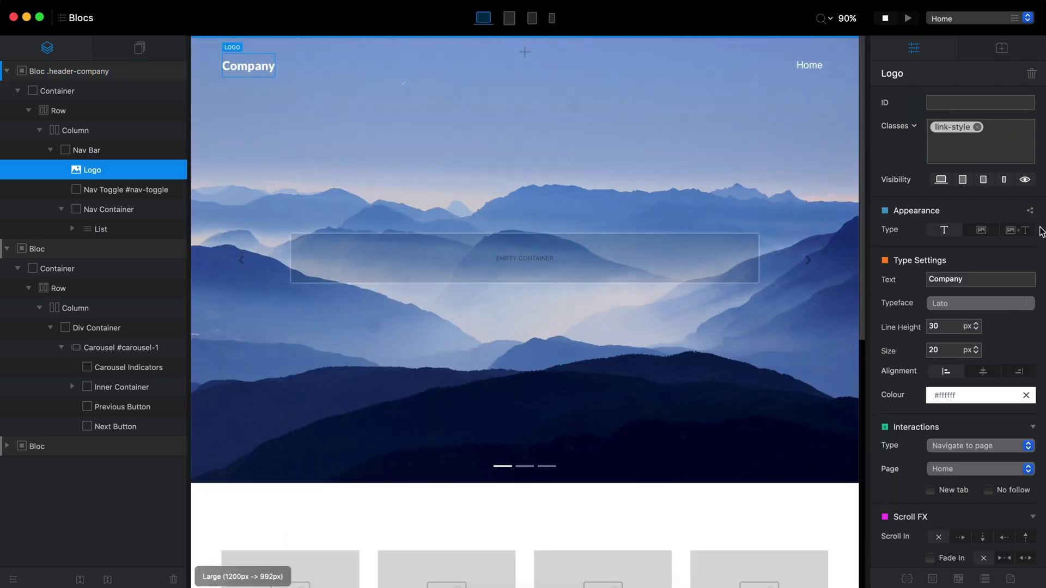
{"action": "left_click", "coordinate": [1026, 395]}
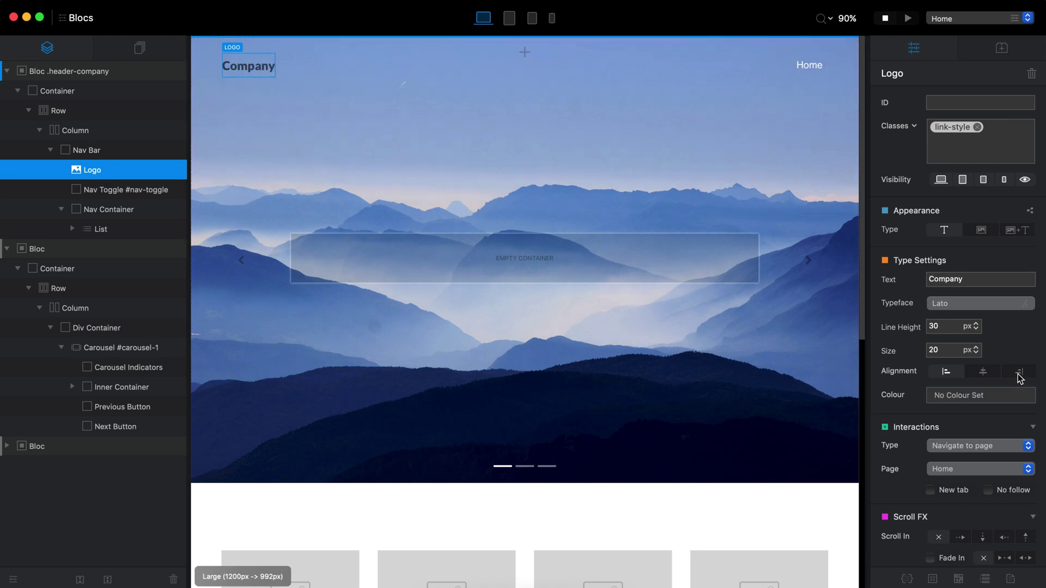
{"action": "left_click", "coordinate": [808, 65]}
{"action": "left_click", "coordinate": [808, 65]}
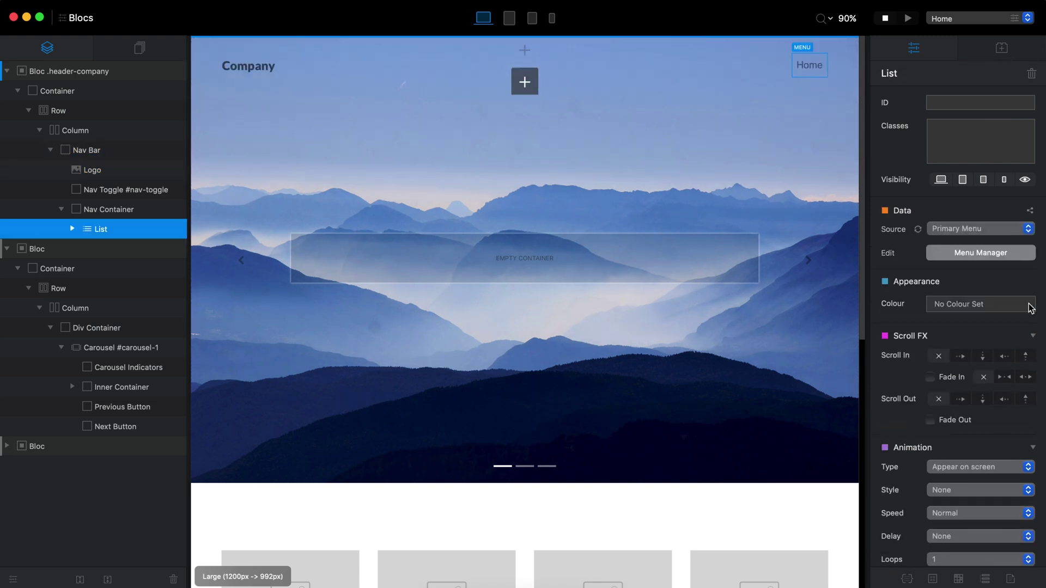
{"action": "left_click", "coordinate": [908, 18]}
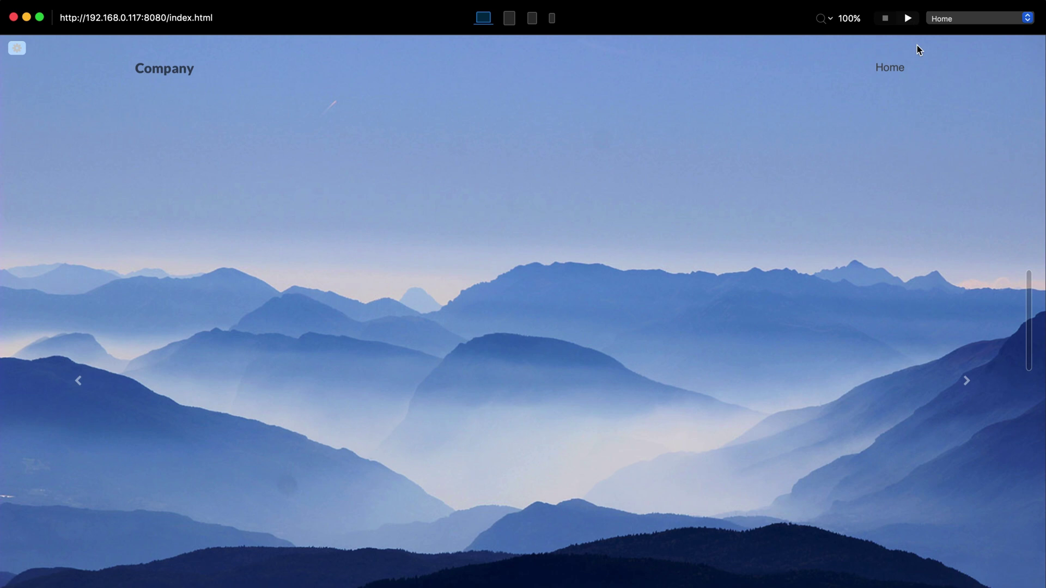
{"action": "left_click", "coordinate": [532, 20]}
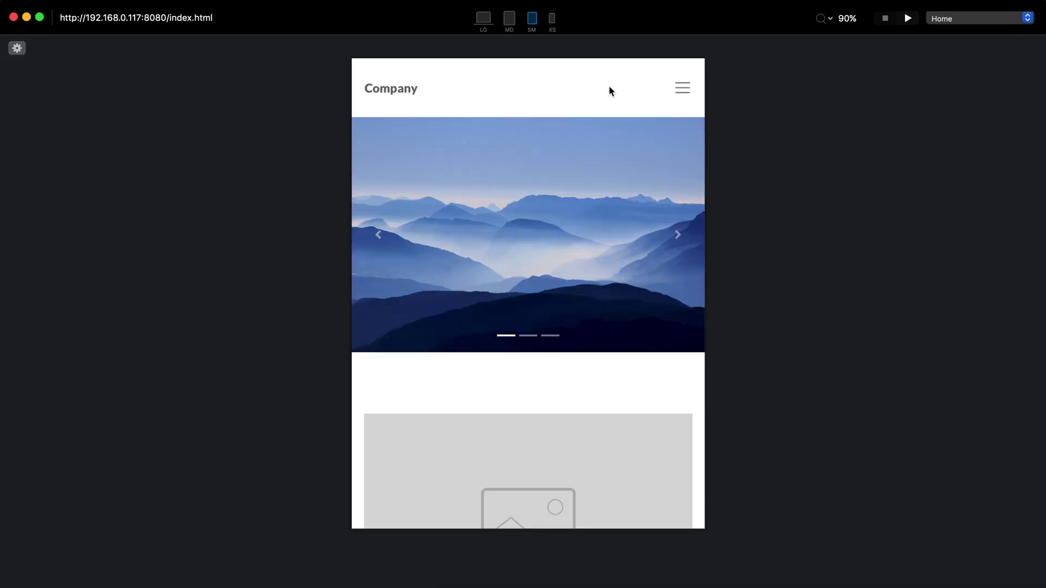
{"action": "left_click", "coordinate": [680, 86]}
{"action": "left_click", "coordinate": [686, 89]}
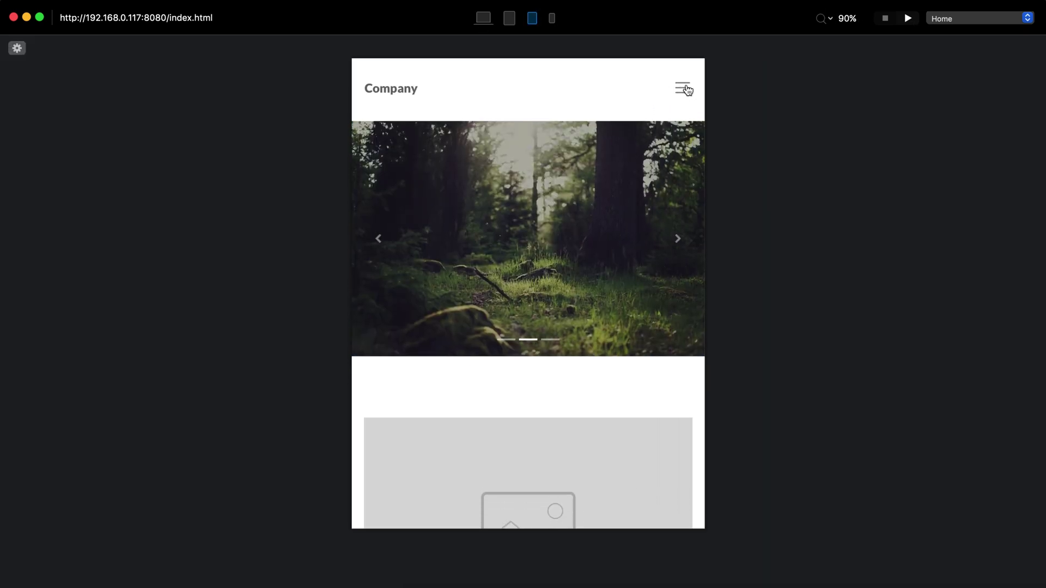